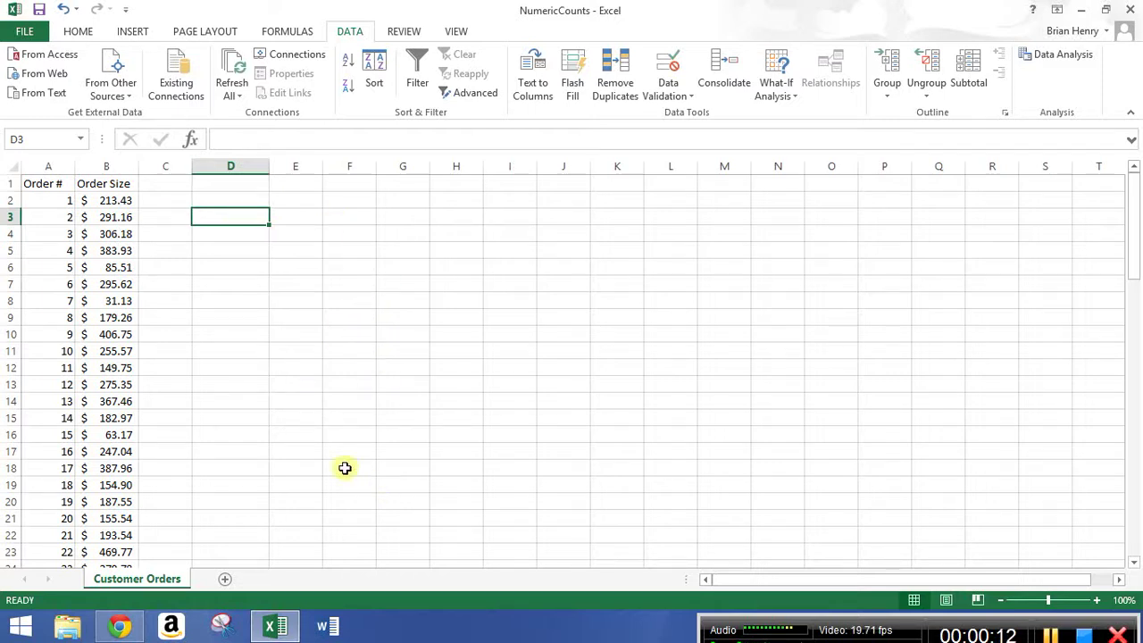
Examine the Order Size column, its header and its first few order values
click(106, 184)
key(ctrl+shift+Down)
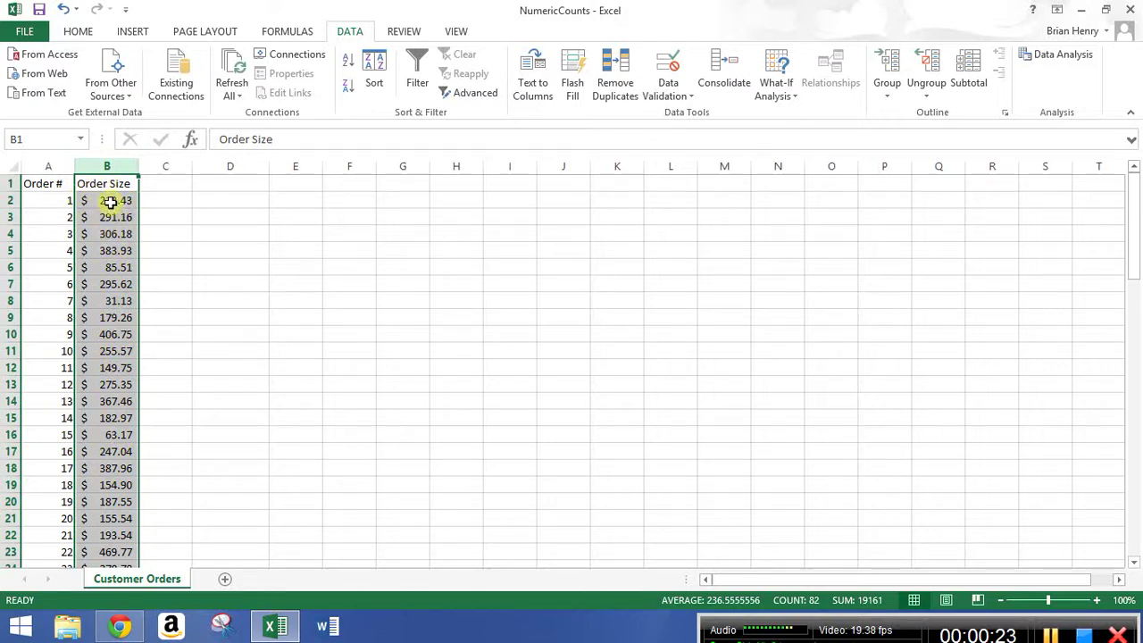
click(110, 201)
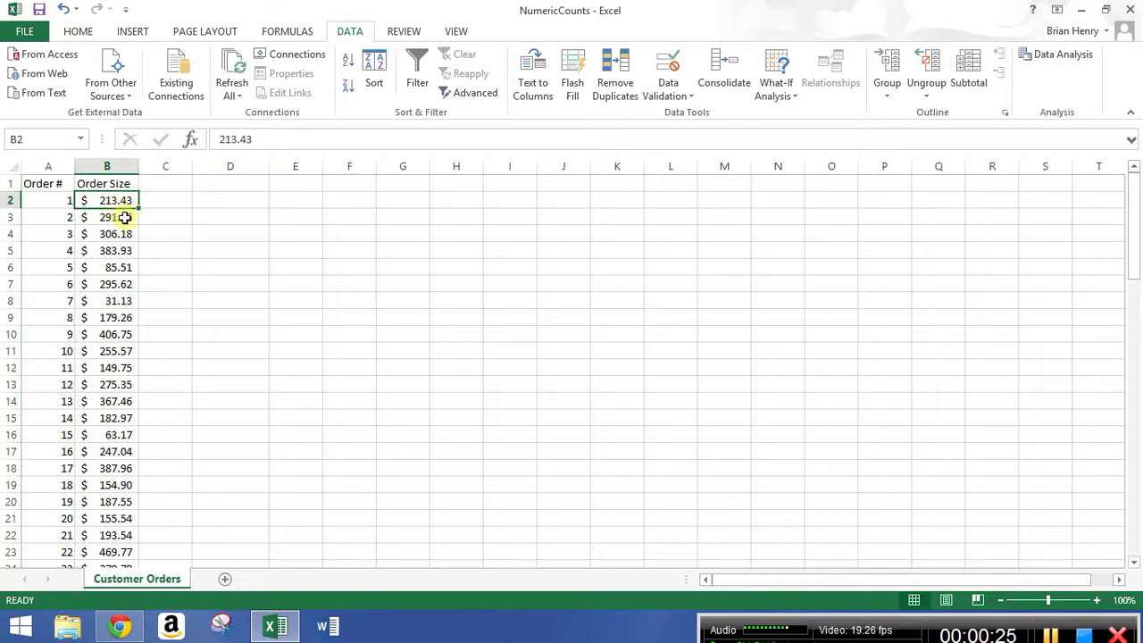
click(125, 217)
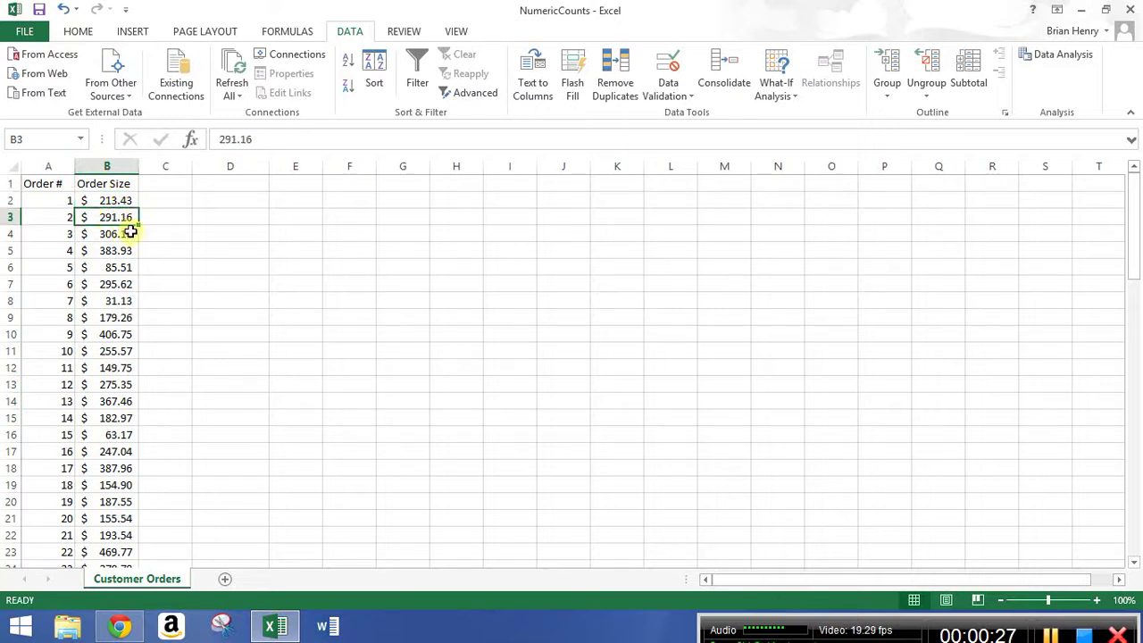
click(124, 234)
click(113, 250)
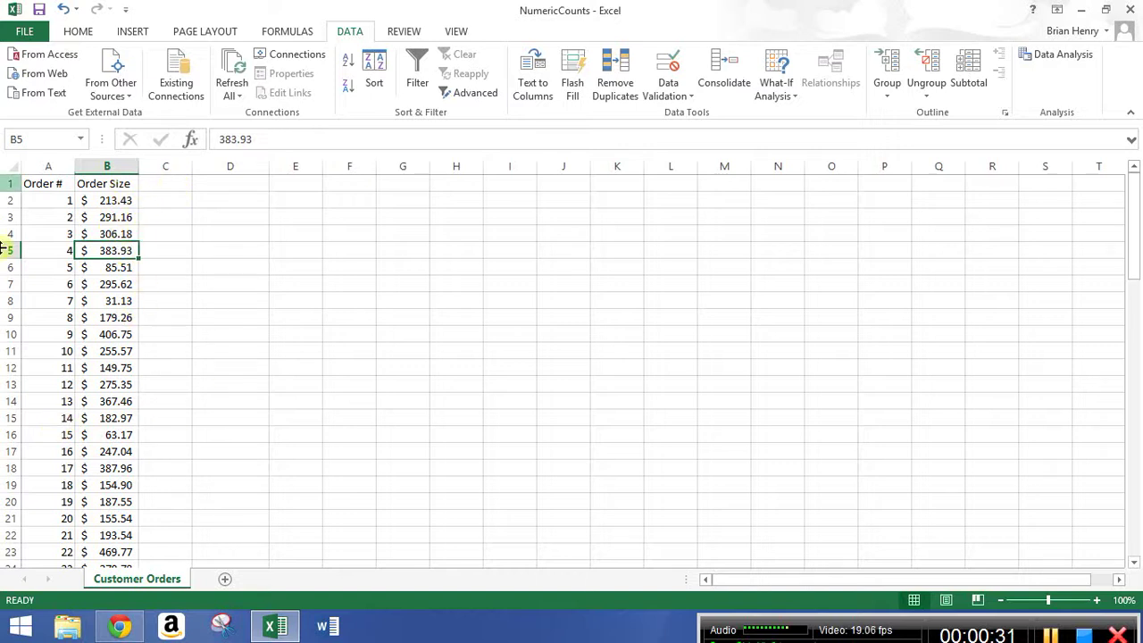
click(105, 187)
key(ctrl+shift+Down)
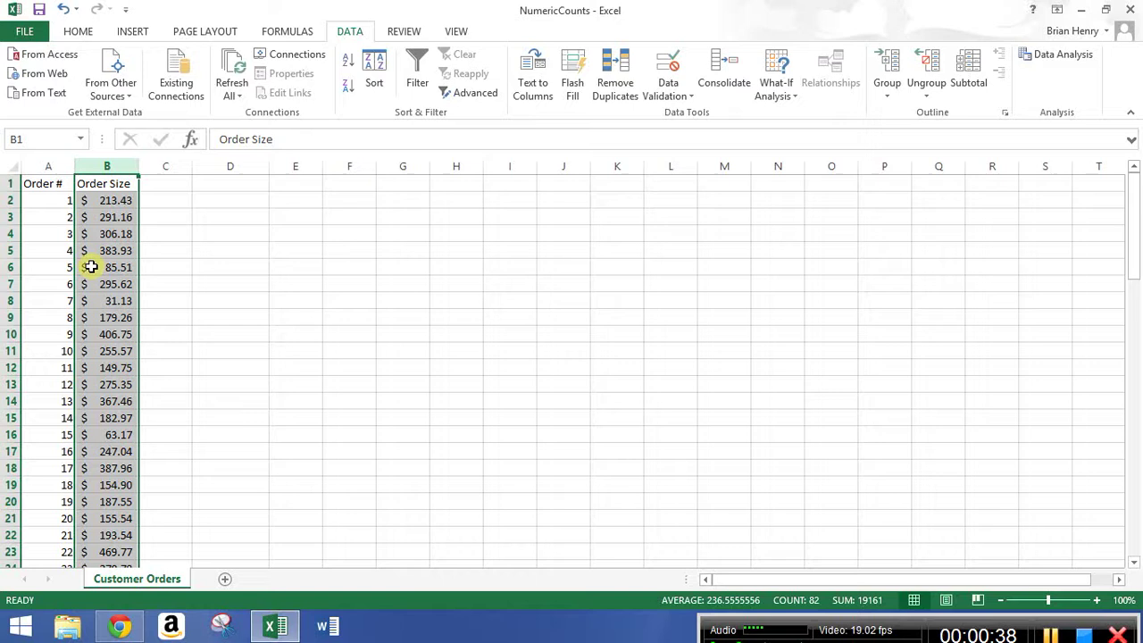
Sort the Order # and Order Size data by Order Size values from smallest to largest
click(64, 183)
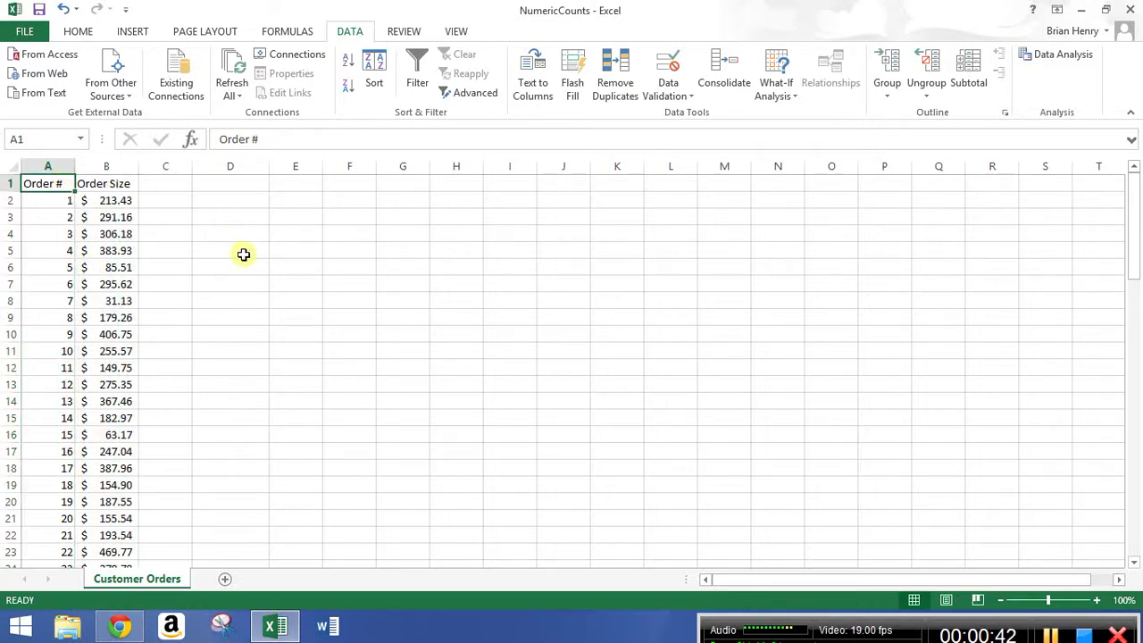
key(shift+Right)
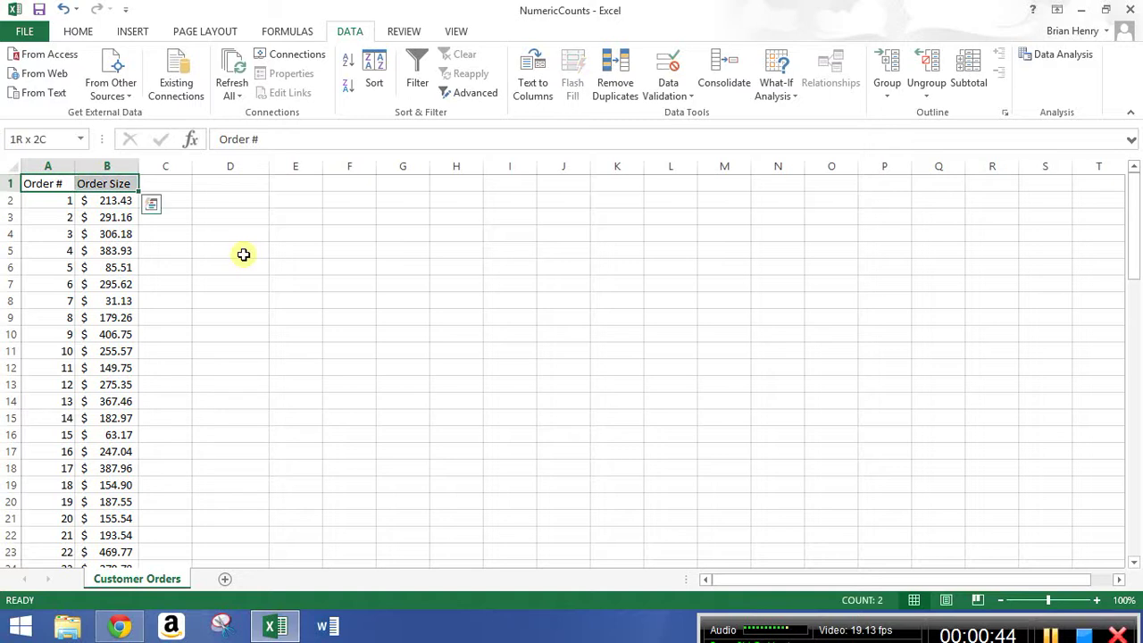
key(ctrl+shift+Down)
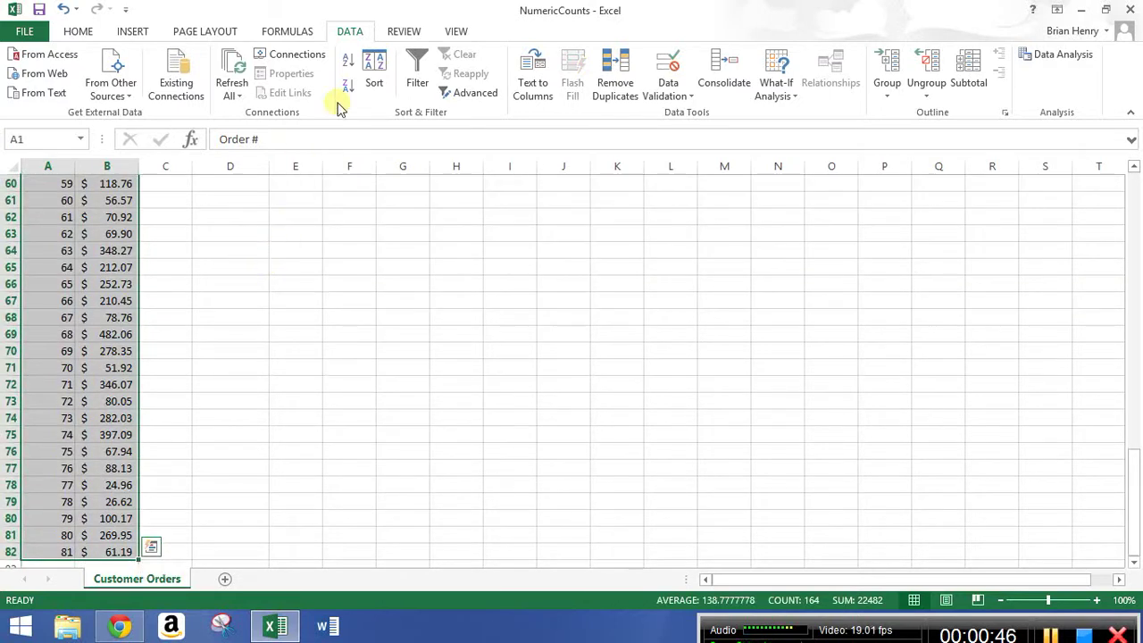
click(373, 72)
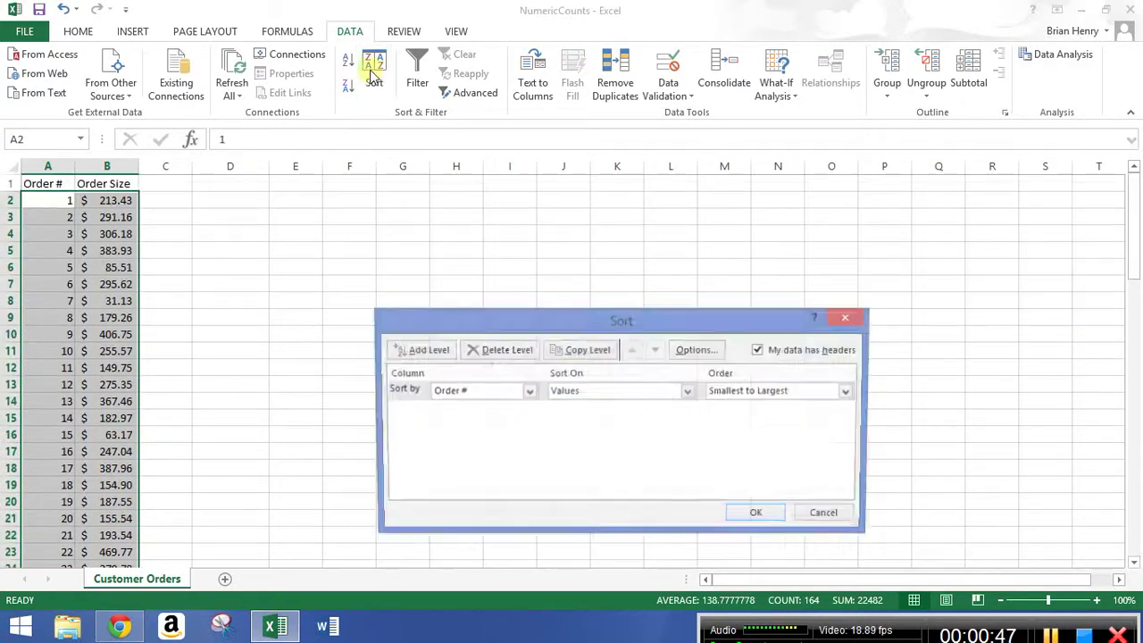
click(528, 391)
click(451, 405)
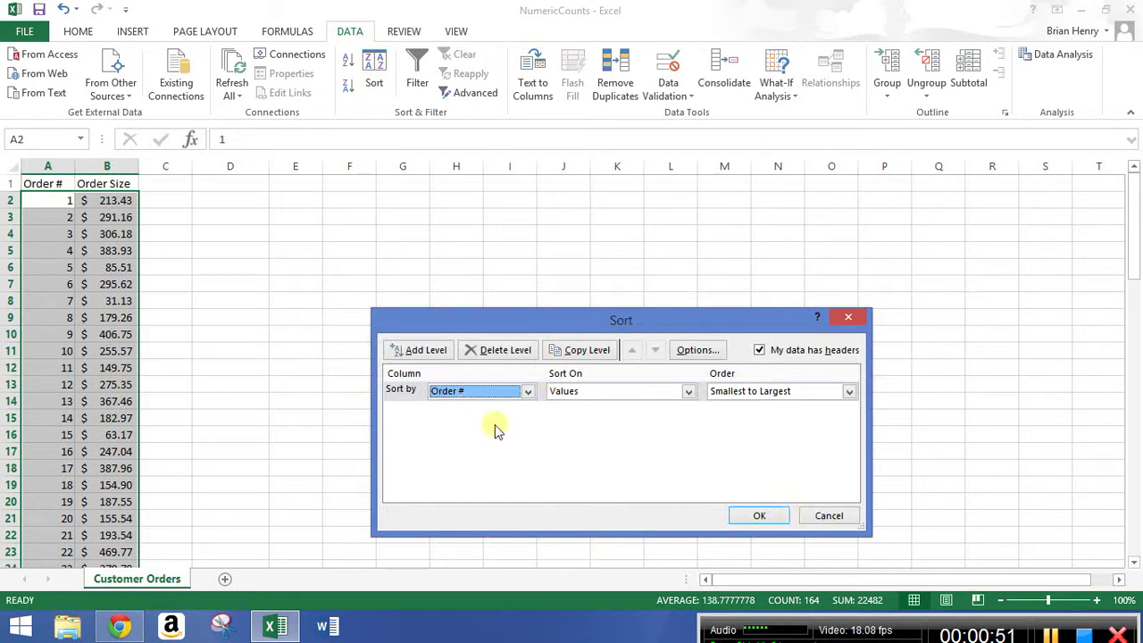
click(482, 391)
click(482, 417)
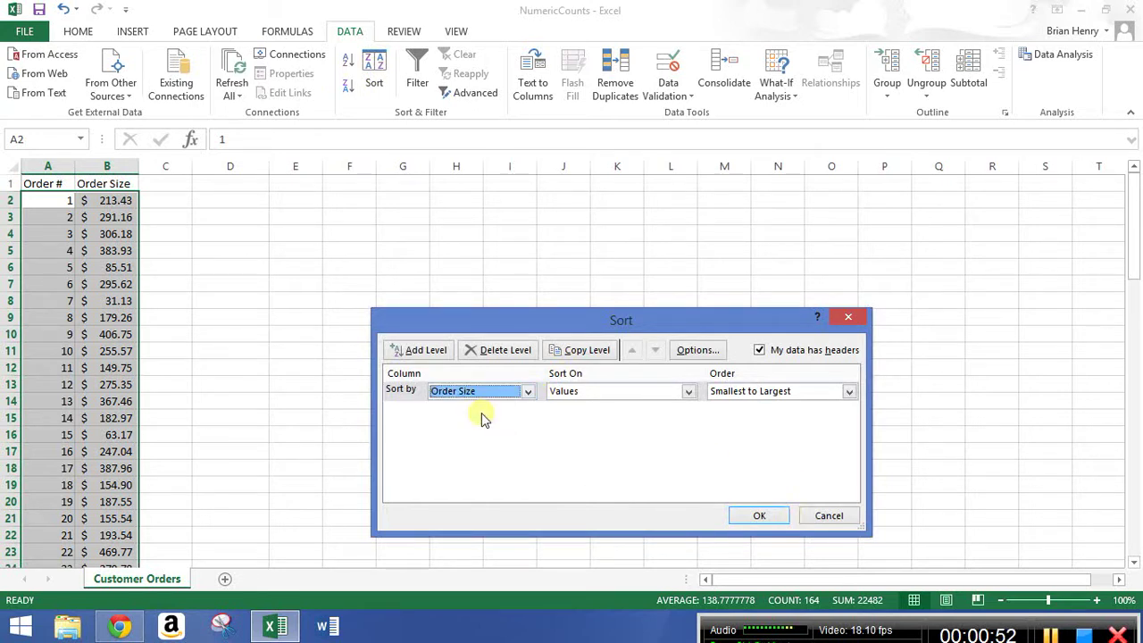
click(759, 515)
Check the smallest and largest values at the two ends of the sorted Order Size column
click(108, 197)
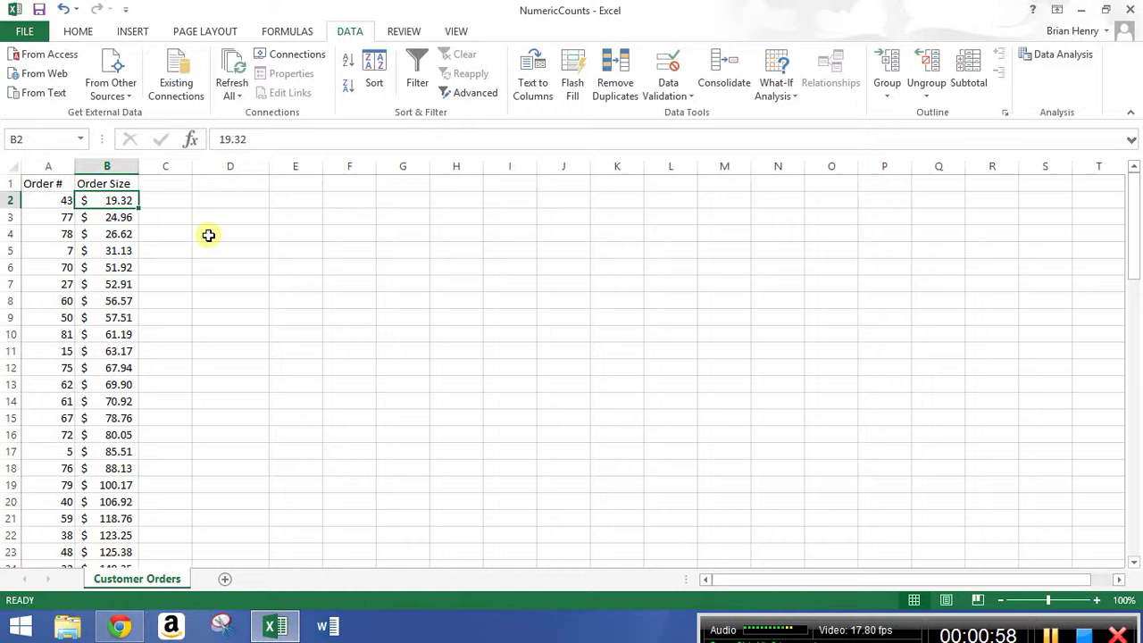
key(ctrl+Down)
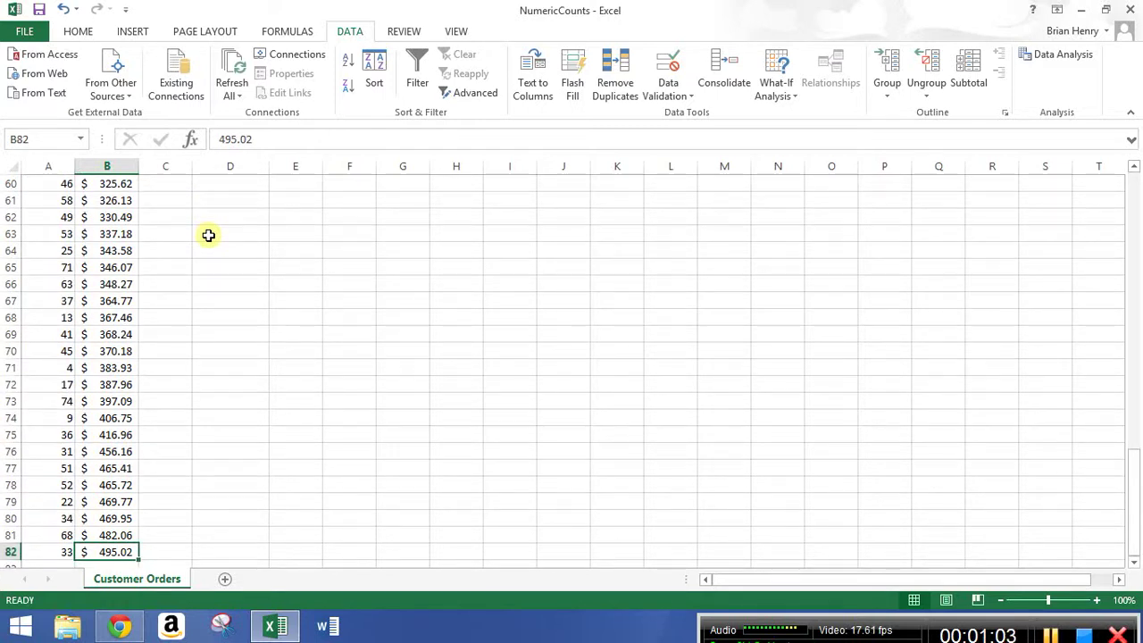
key(ctrl+Up)
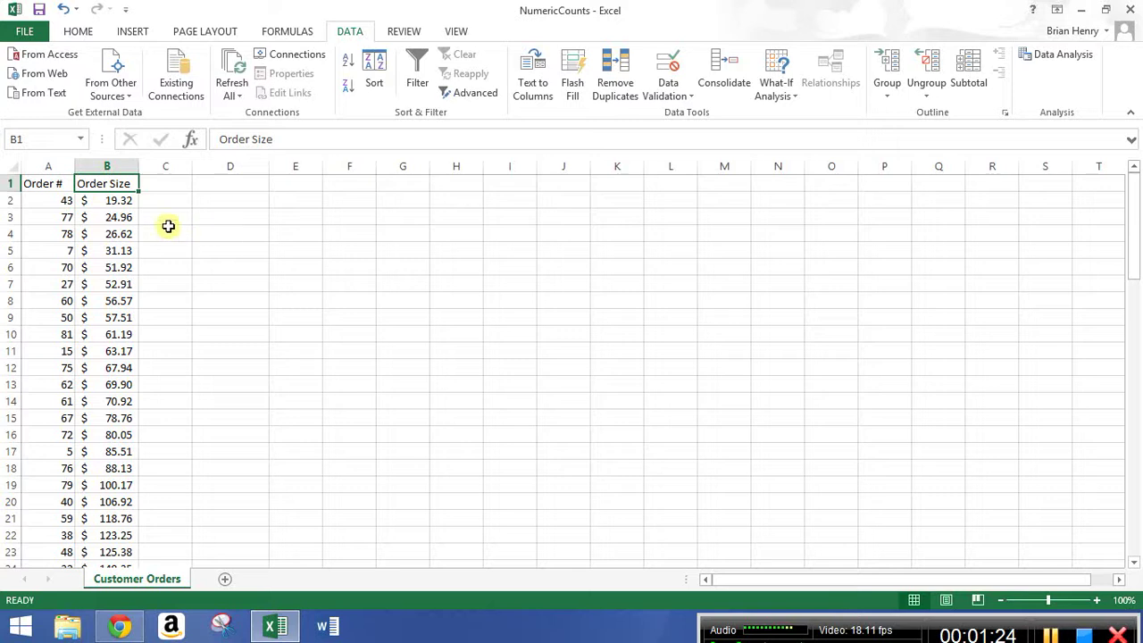
click(123, 200)
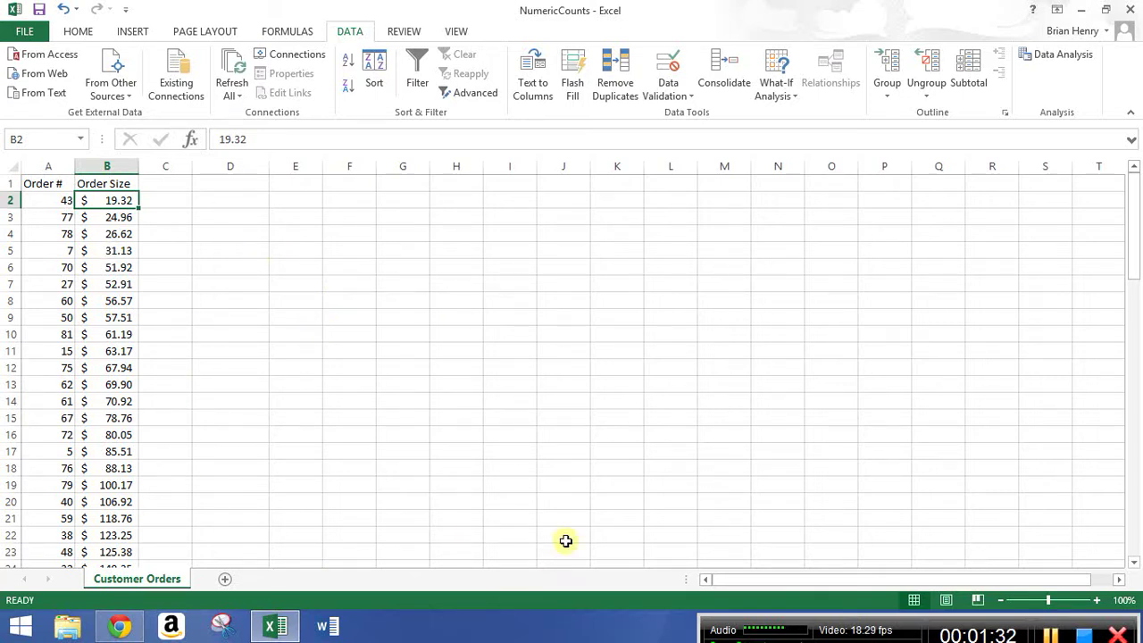
Calculate 500 divided by 7 with a formula in cell D4
drag(245, 232, 255, 556)
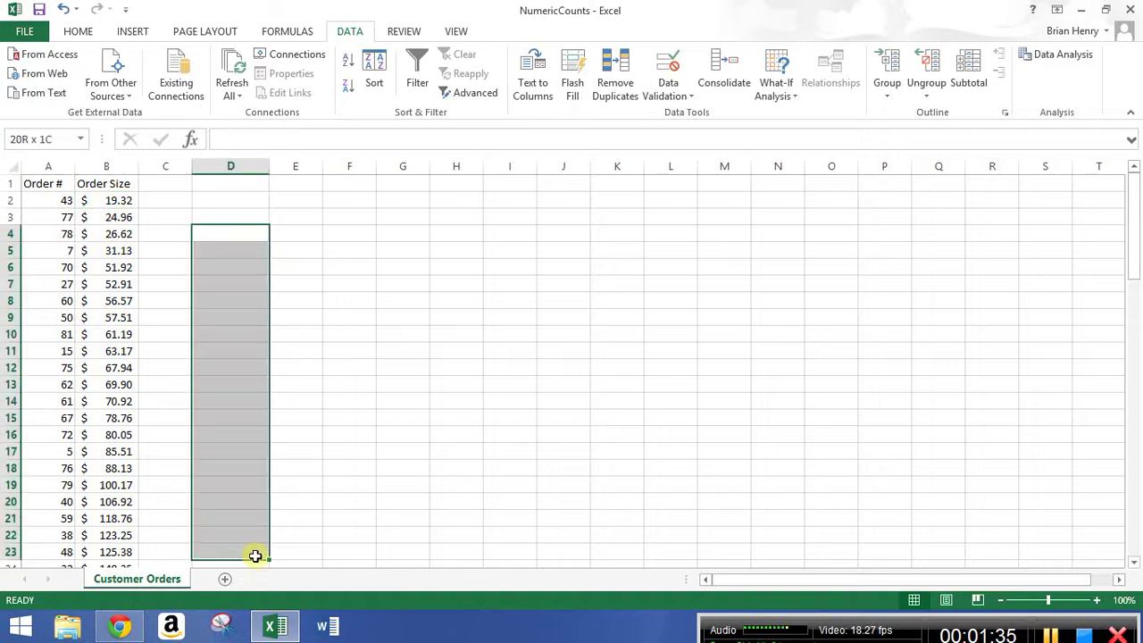
click(224, 232)
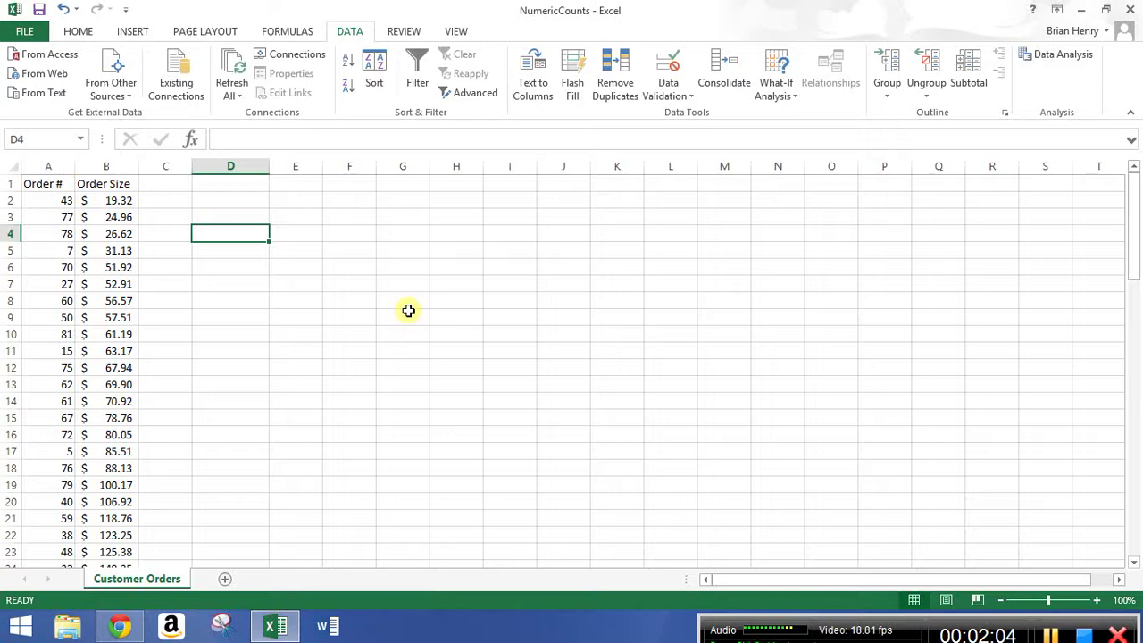
text(=)
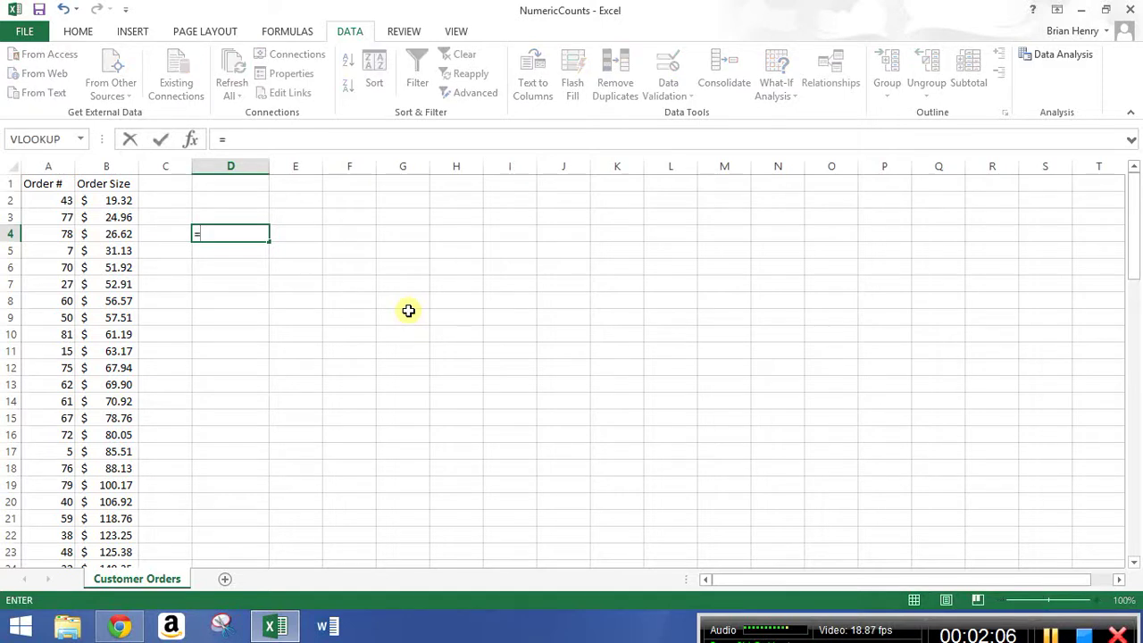
text(500/7)
key(ctrl+Return)
key(Return)
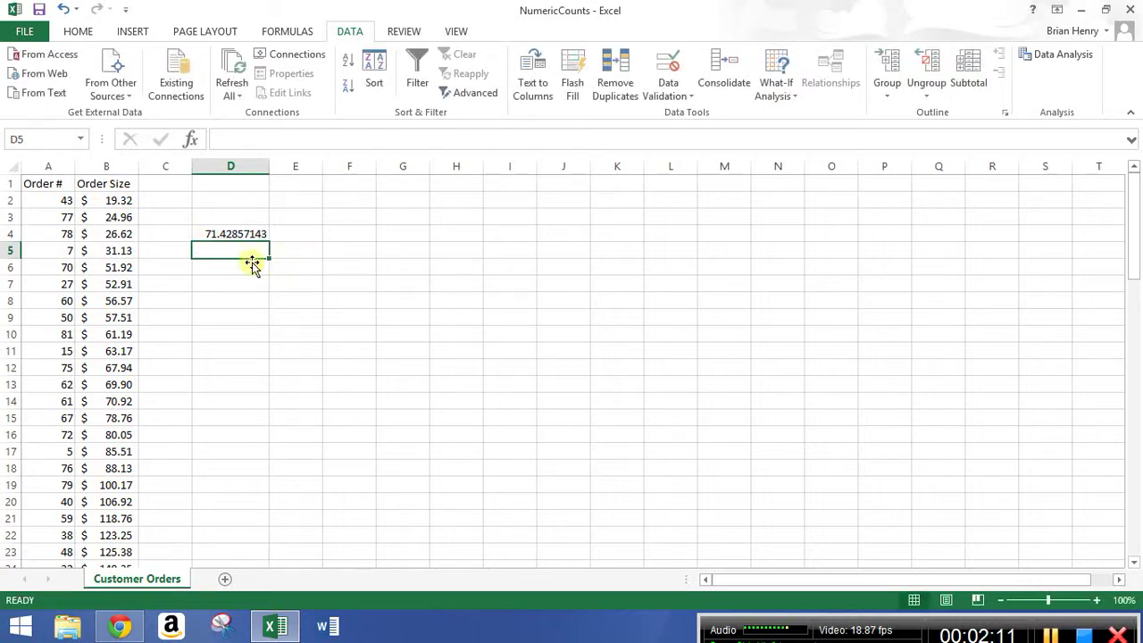
Replace the contents of cell D4 with the heading "Order Size ($)"
click(241, 238)
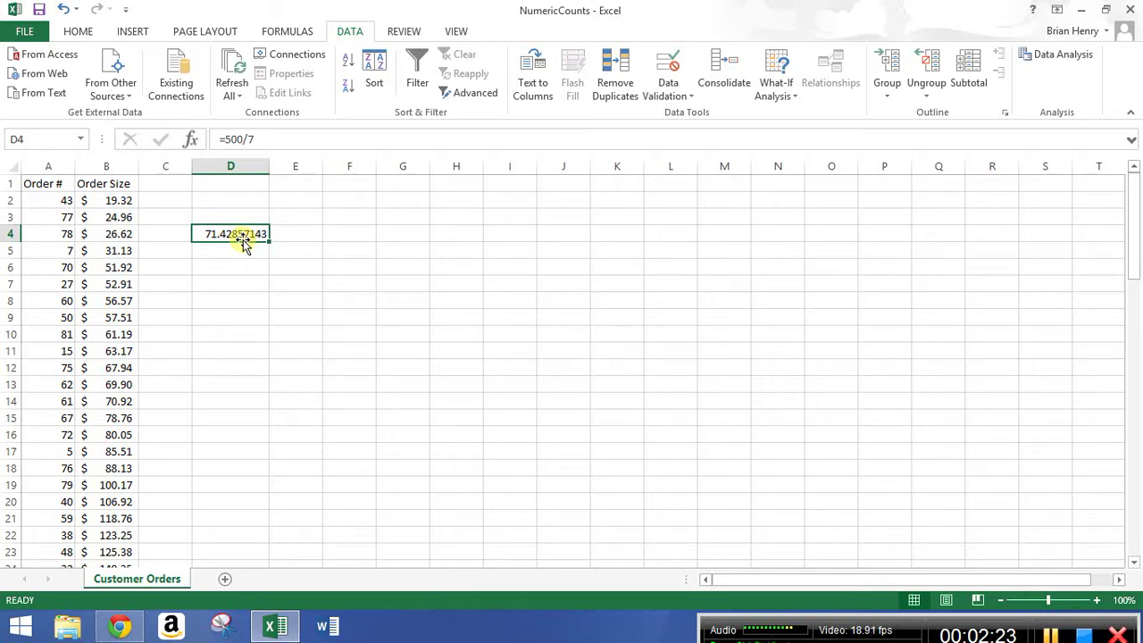
key(Delete)
text(O)
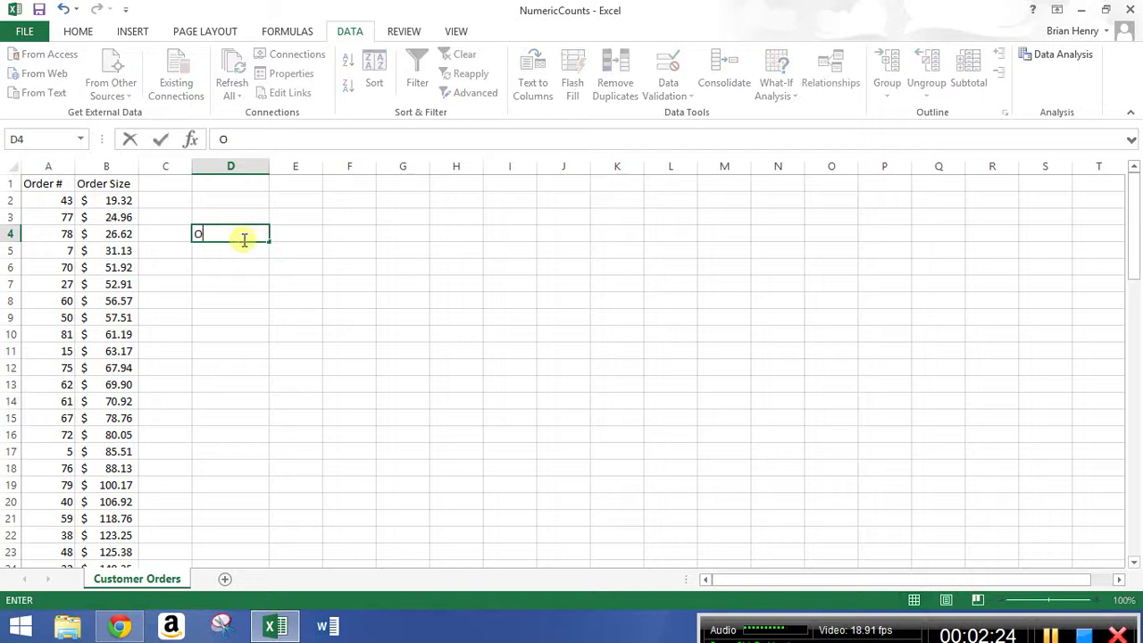
text(rder Size)
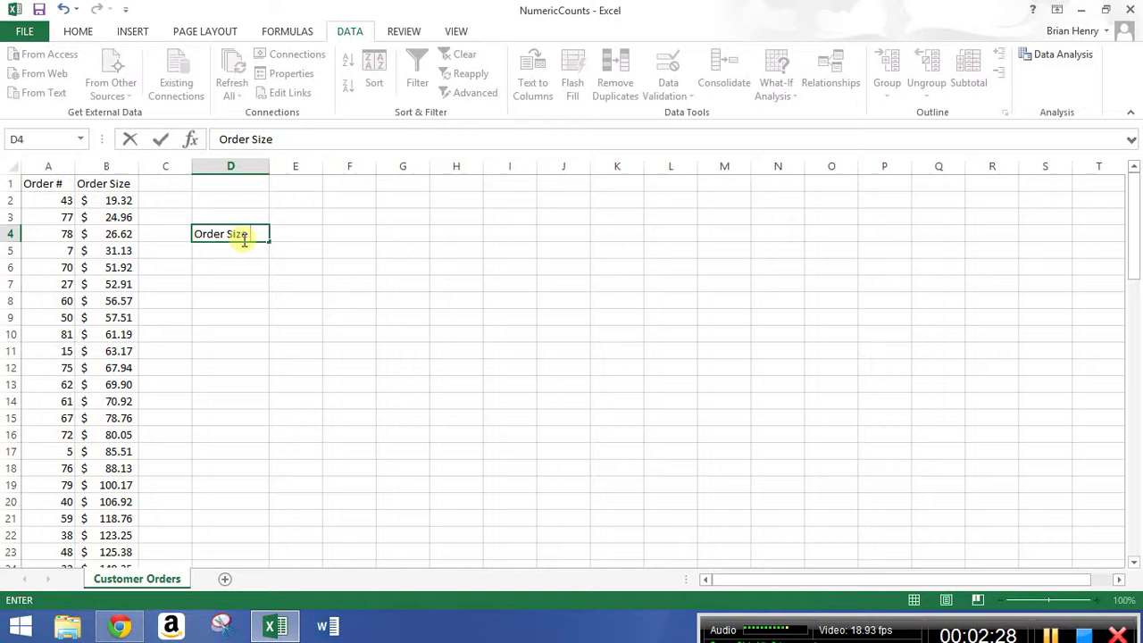
text( ($))
key(ctrl+Return)
key(Return)
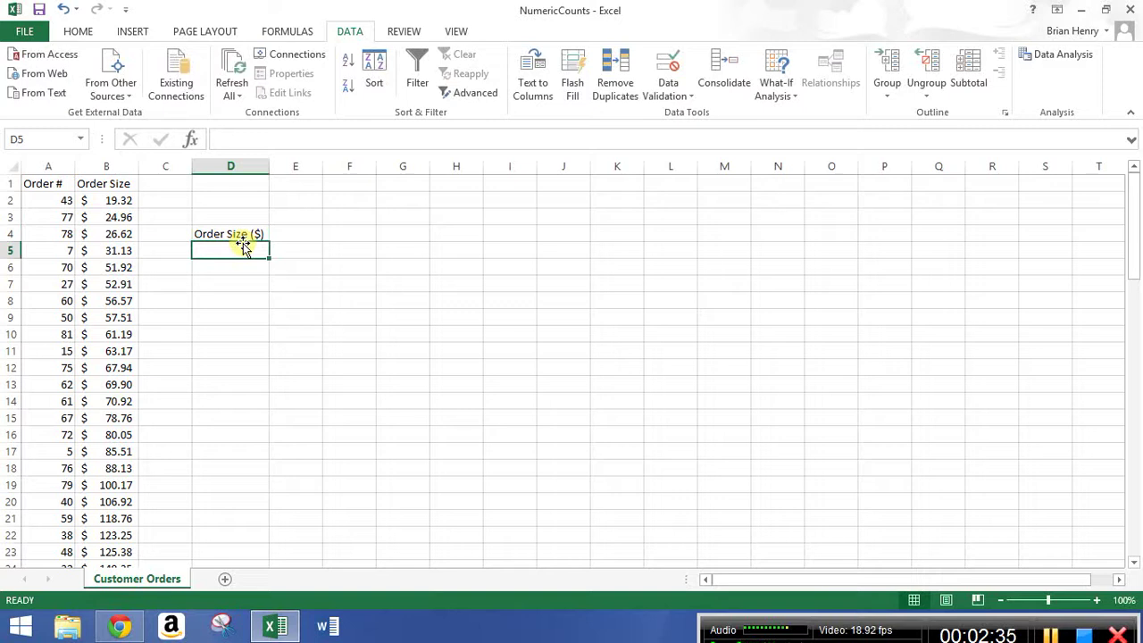
Enter the order size ranges "0 - 100" in D5 and "100 - 200" in D6
text(0 -)
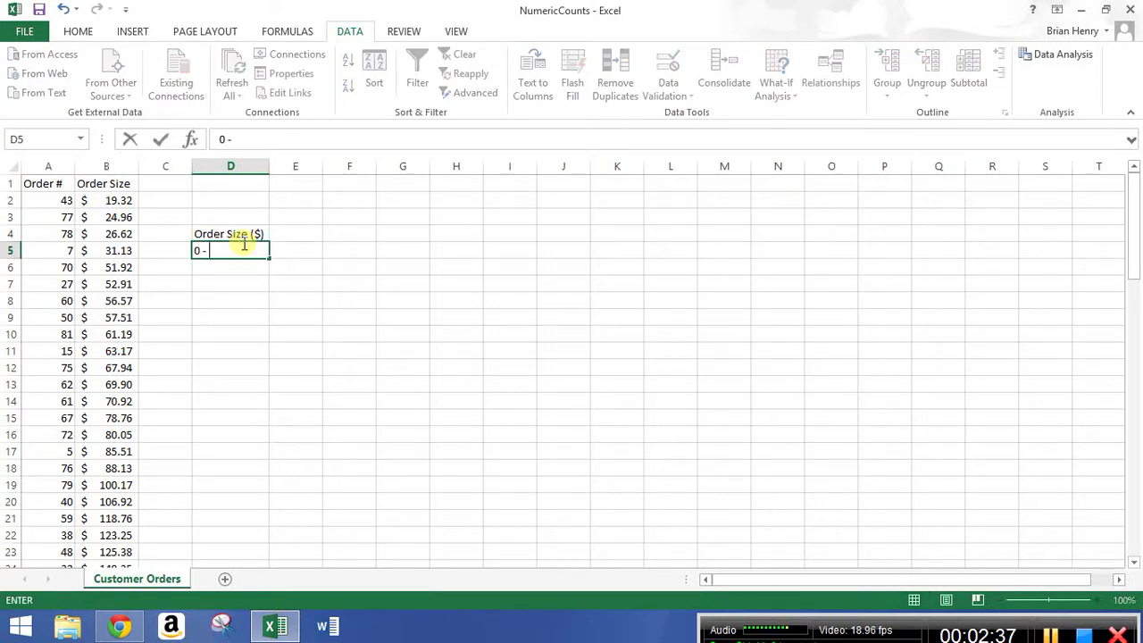
text( 100)
key(Return)
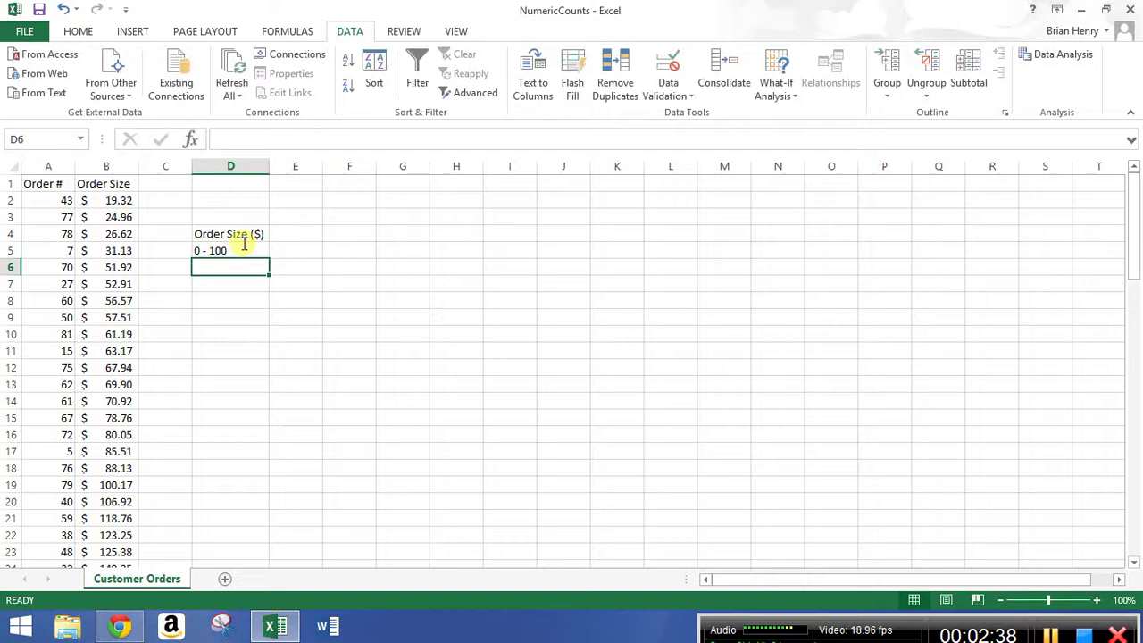
text(100 -)
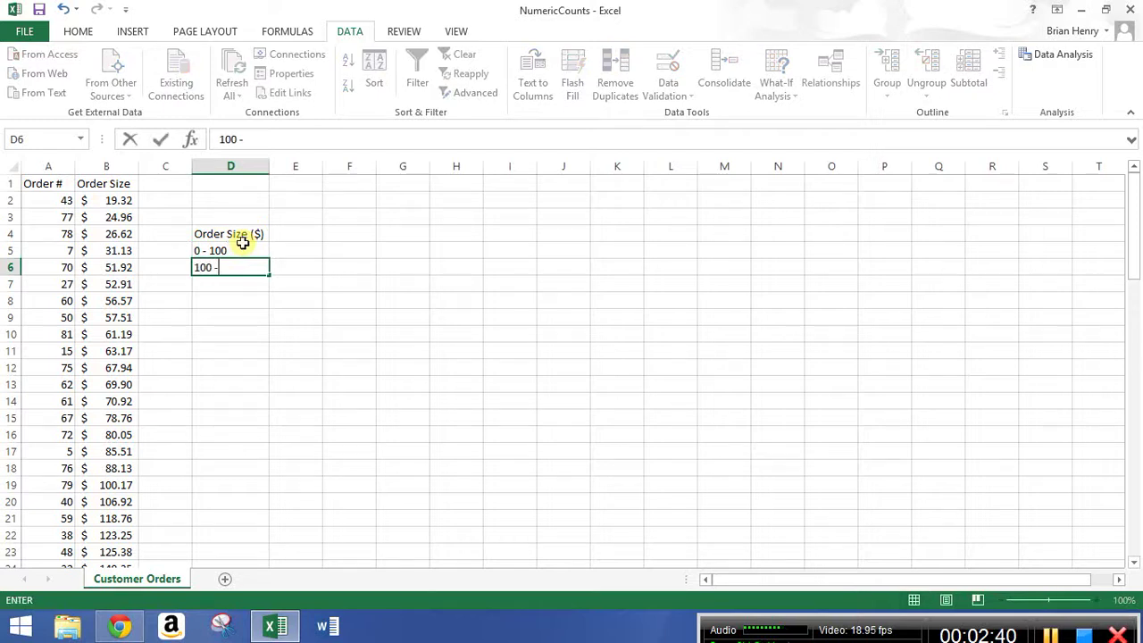
text( 200)
key(Return)
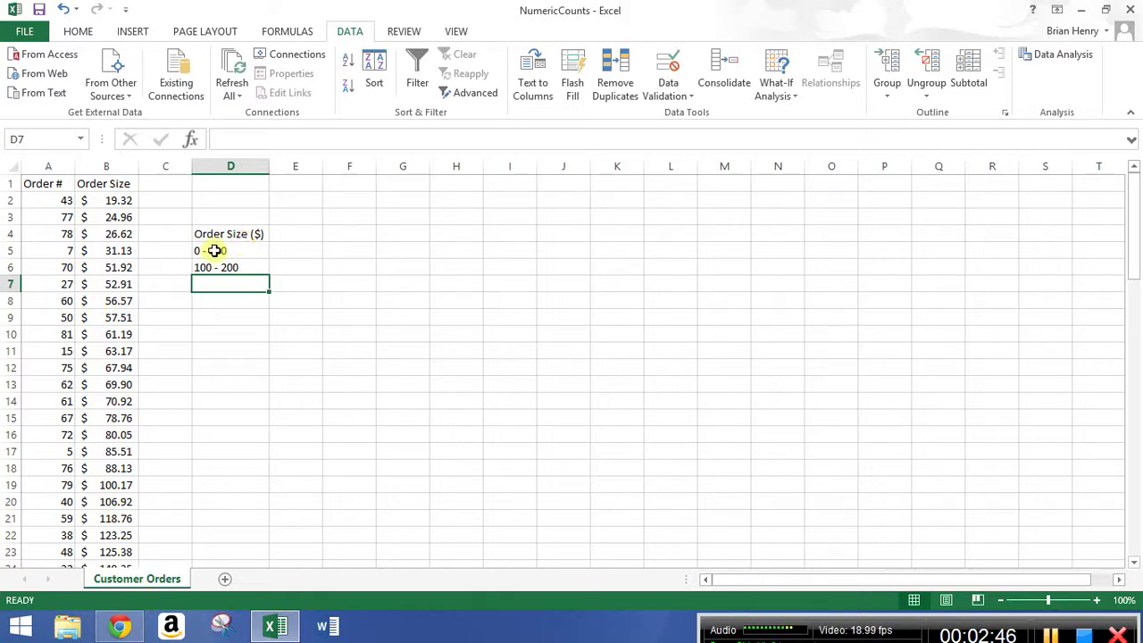
Change the range in D6 to "101 - 200" so that it does not overlap the range in D5
click(215, 252)
click(208, 266)
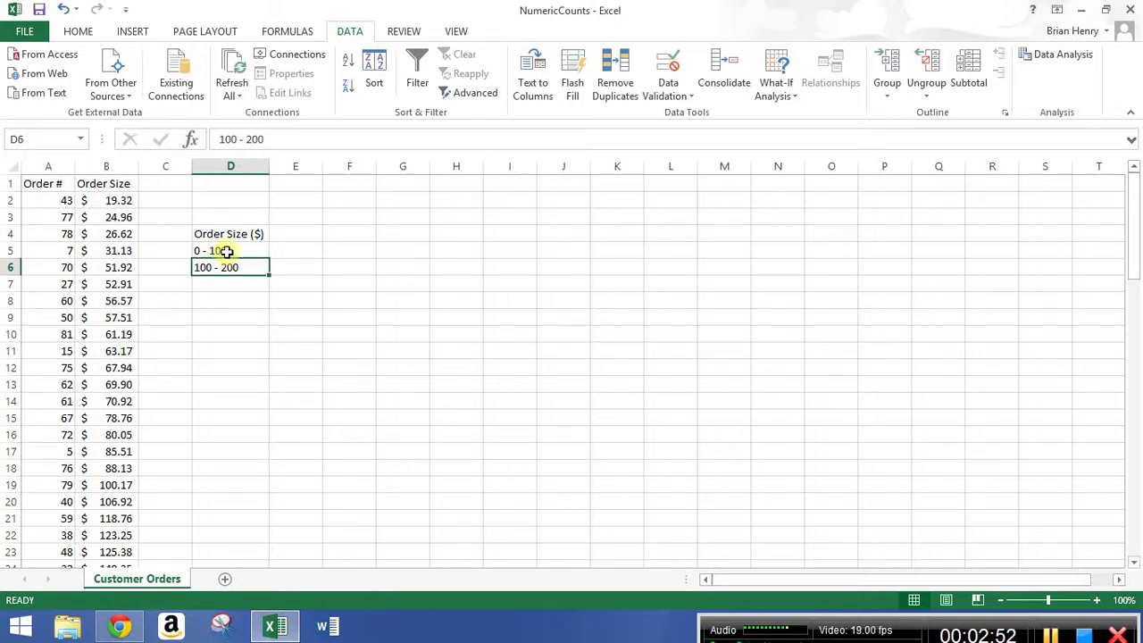
click(226, 251)
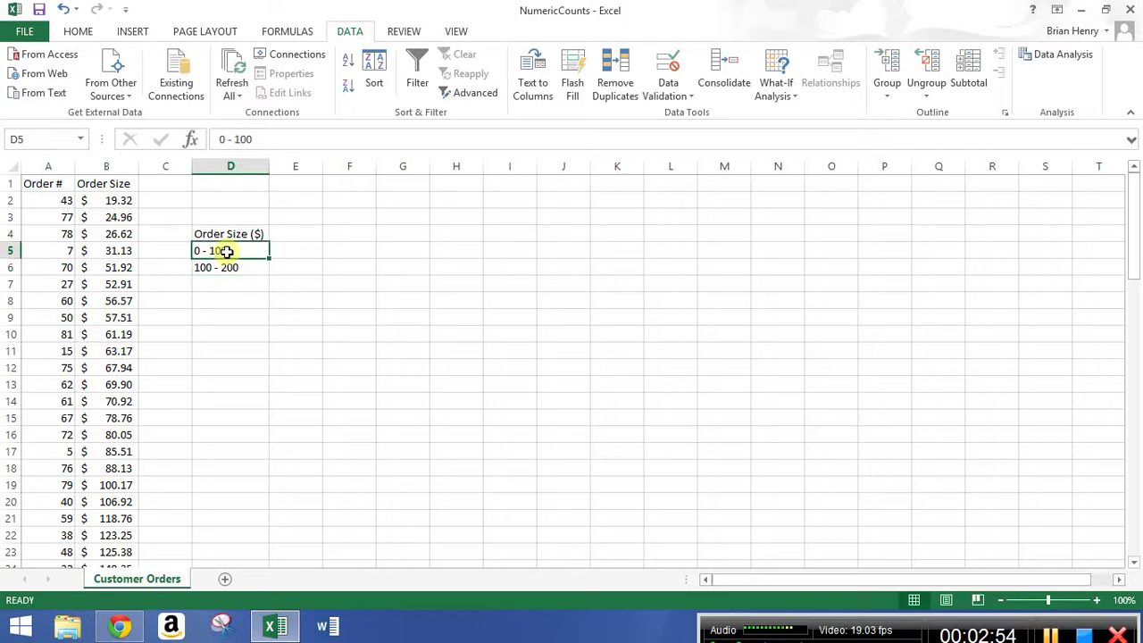
click(205, 268)
click(227, 252)
click(223, 267)
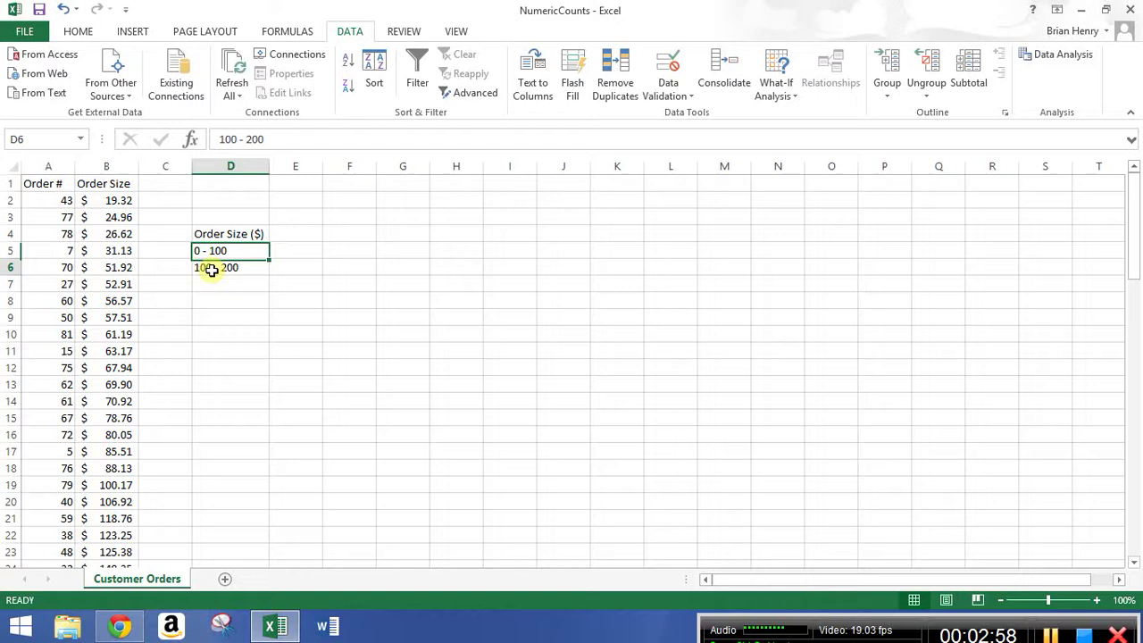
click(236, 140)
key(BackSpace)
text(1)
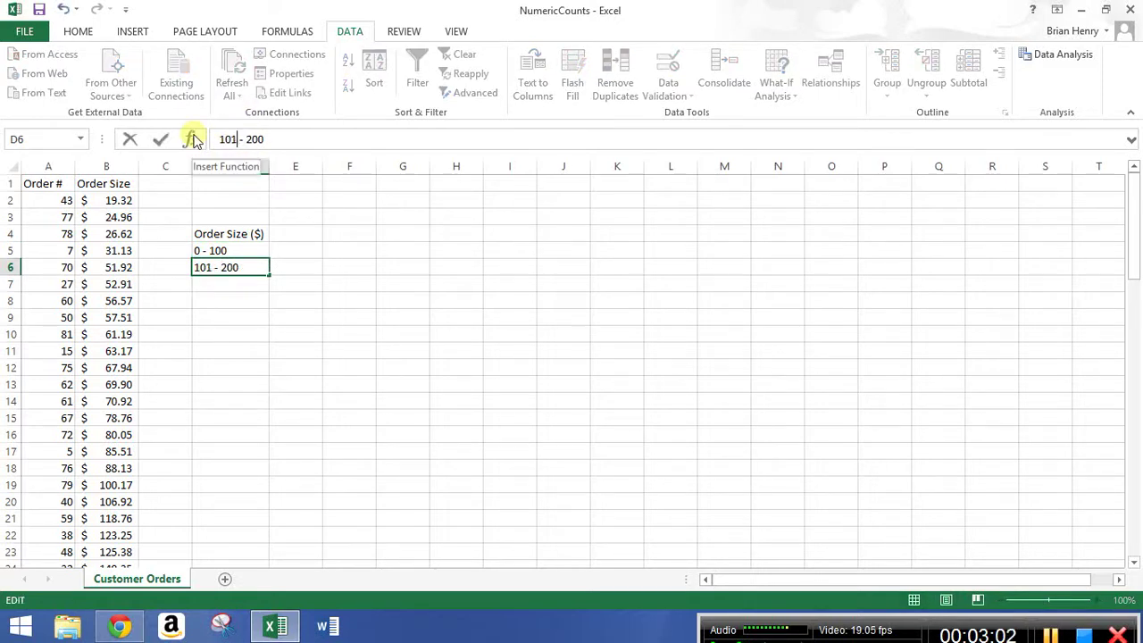
key(Return)
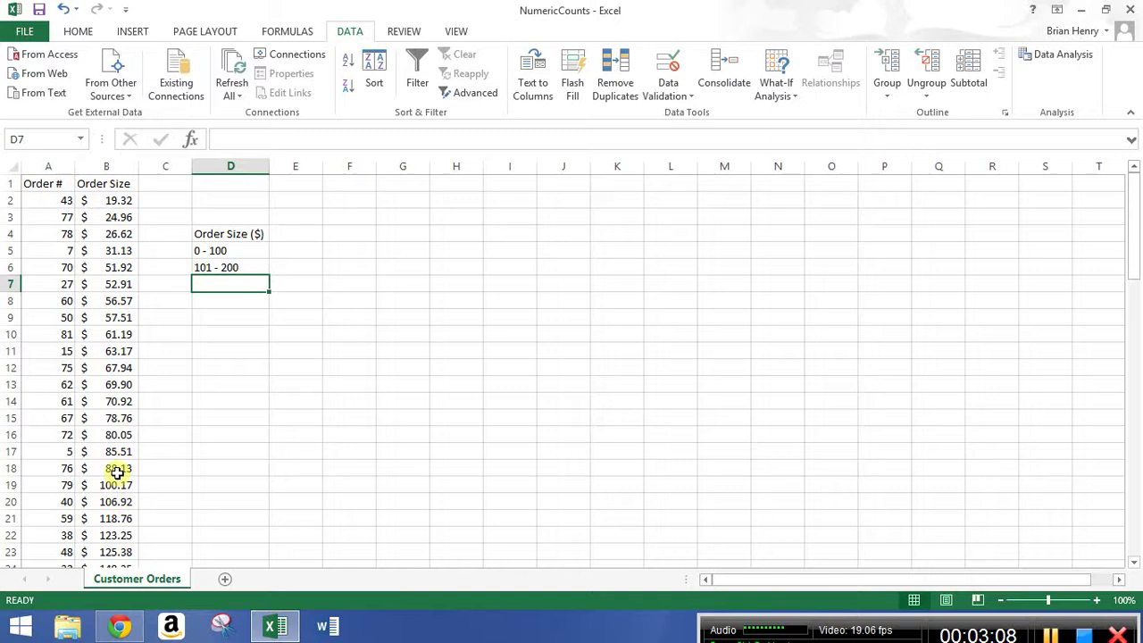
Compare the order size in B19 with the ranges in D5 and D6
click(115, 482)
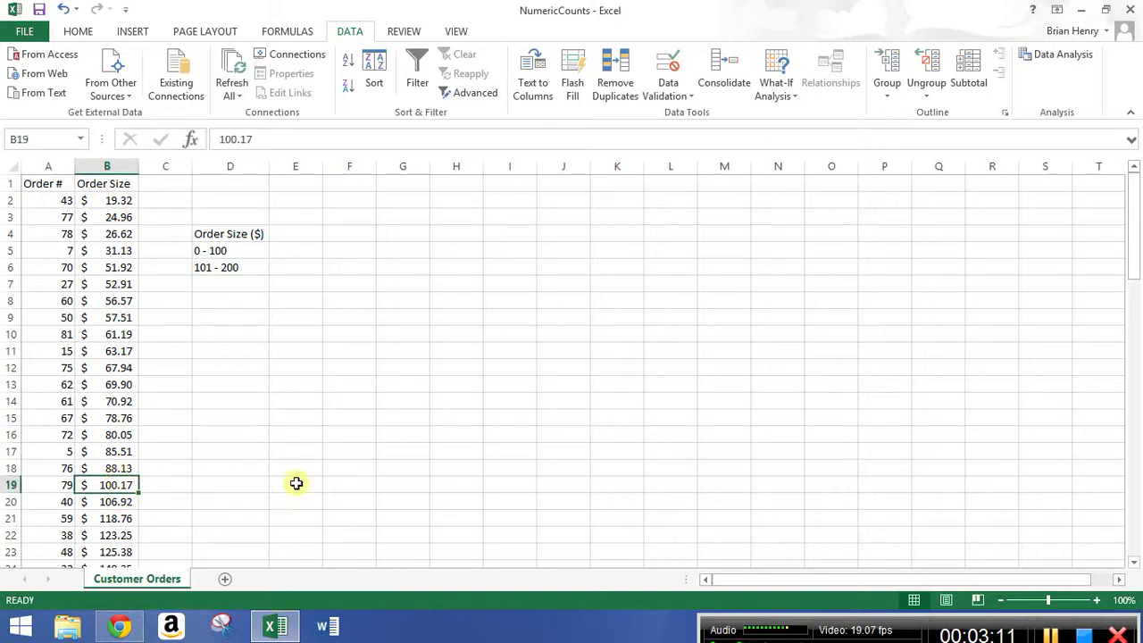
click(224, 251)
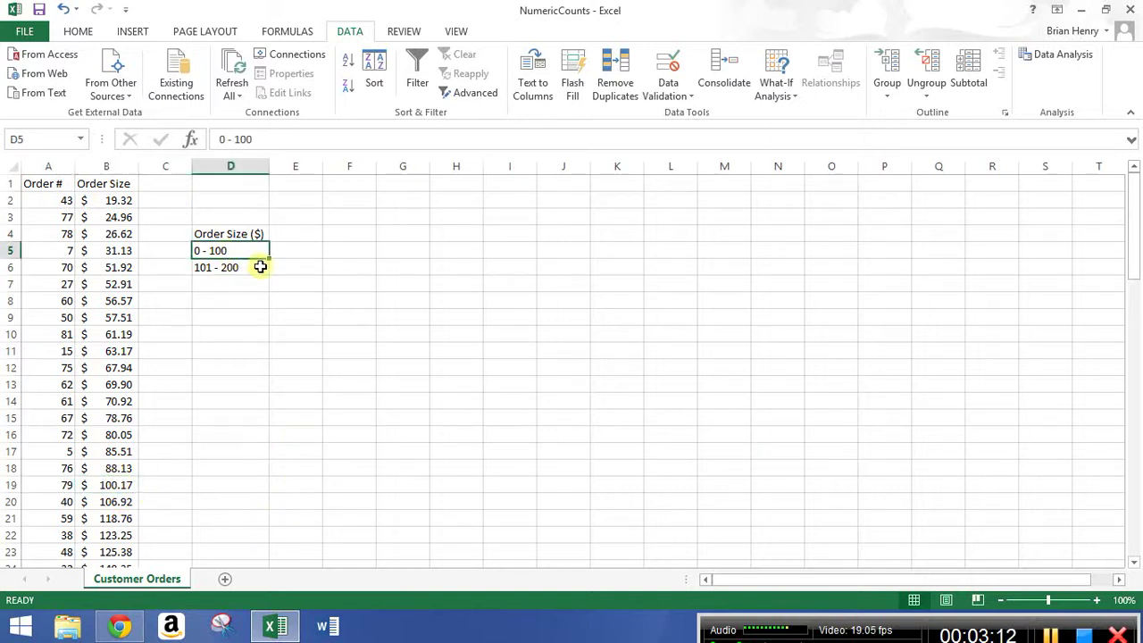
click(229, 267)
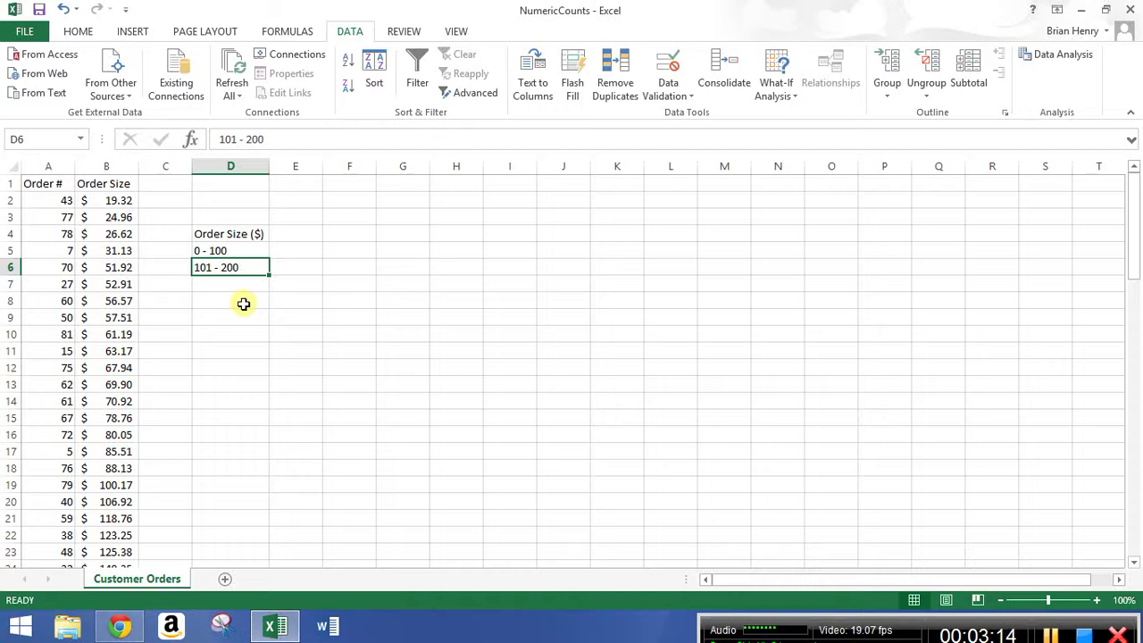
click(245, 251)
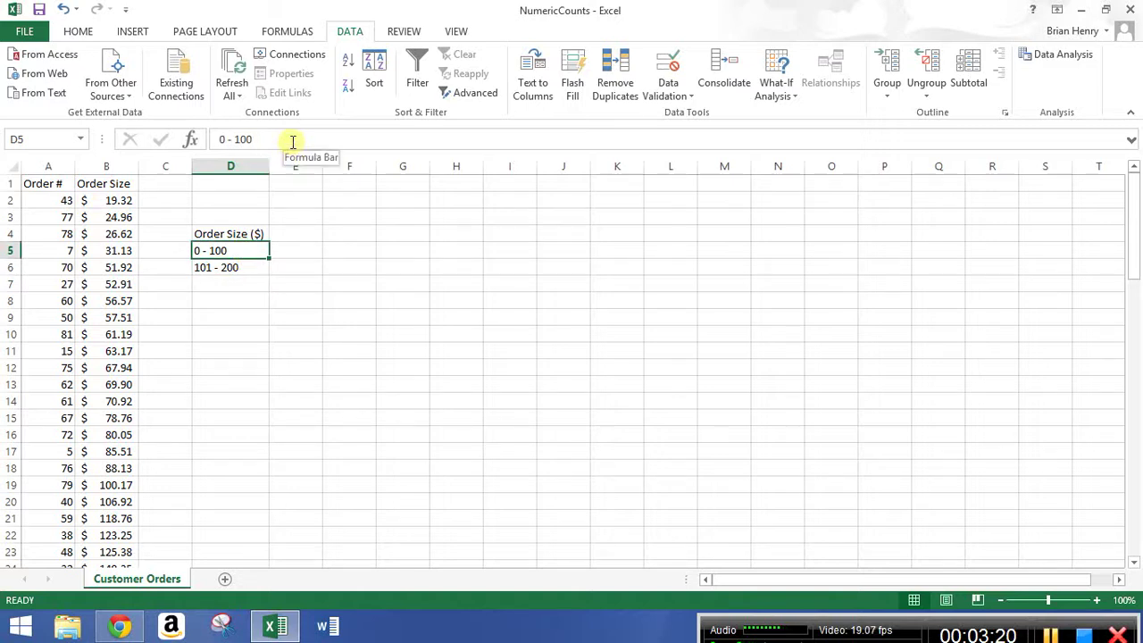
click(339, 142)
text(.01)
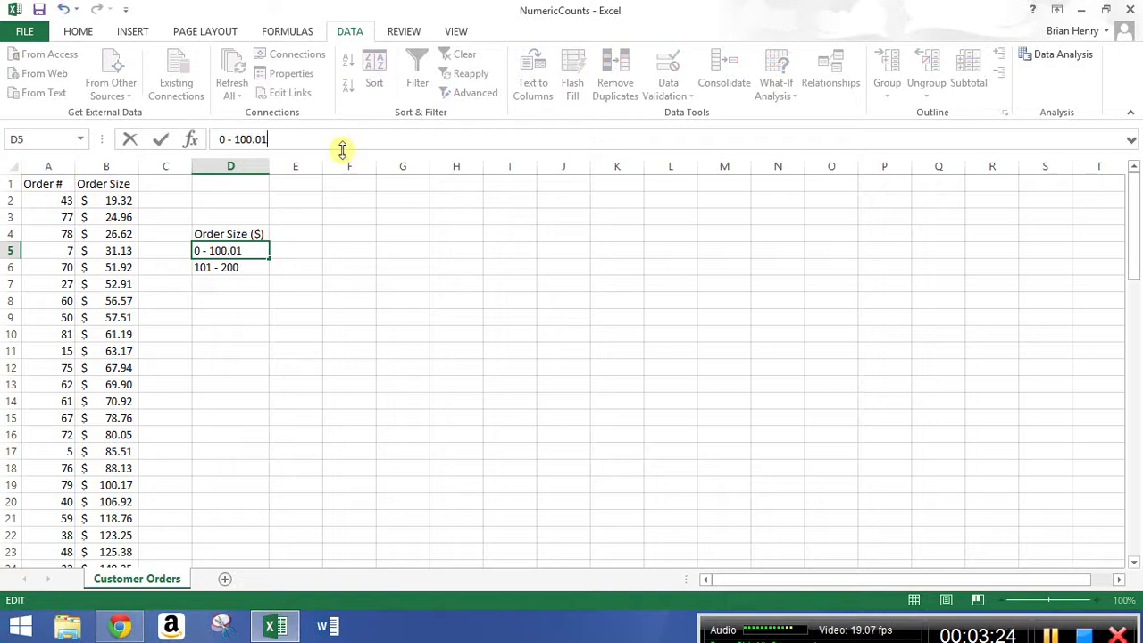
key(BackSpace)
key(Return)
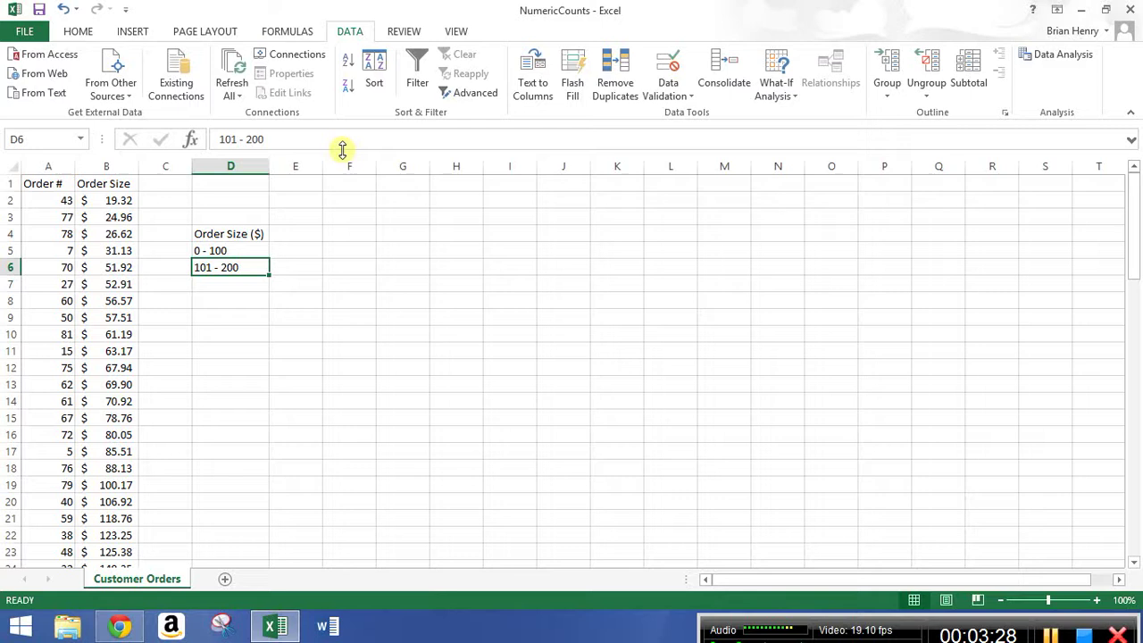
Change the order size range in D6 to "100 - 200"
click(237, 140)
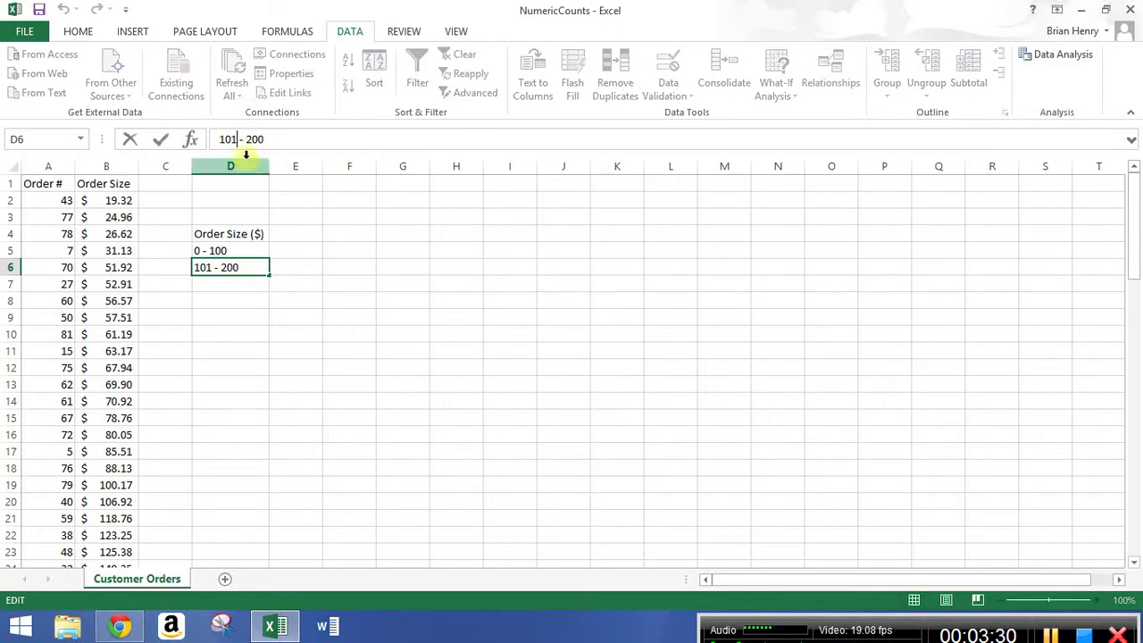
key(BackSpace)
text(0.01)
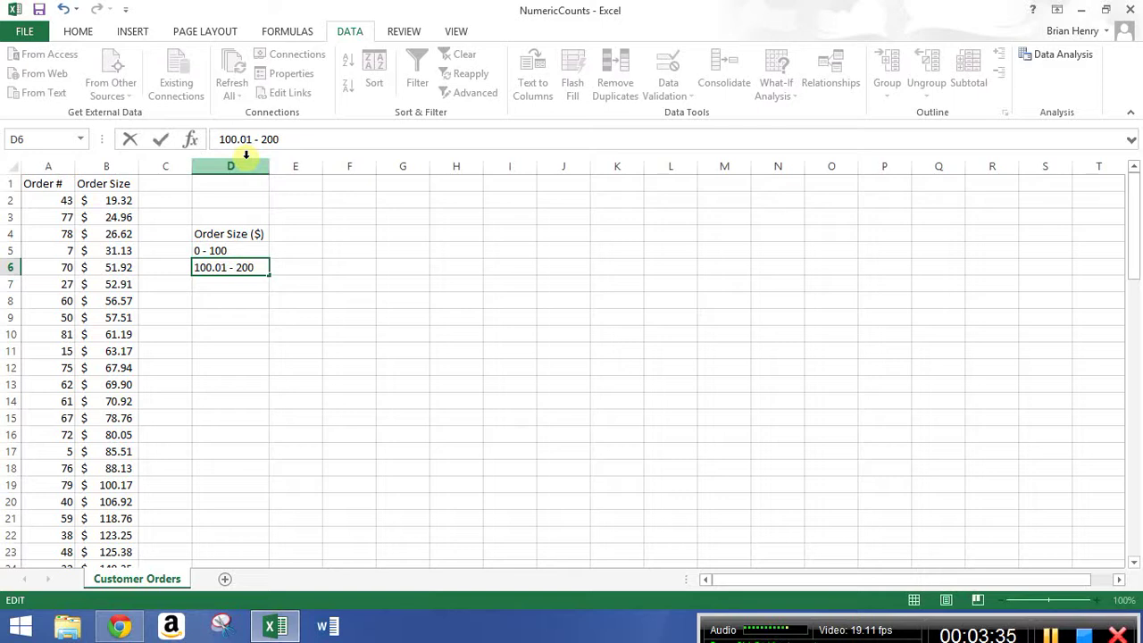
key(BackSpace)
key(BackSpace)
key(BackSpace)
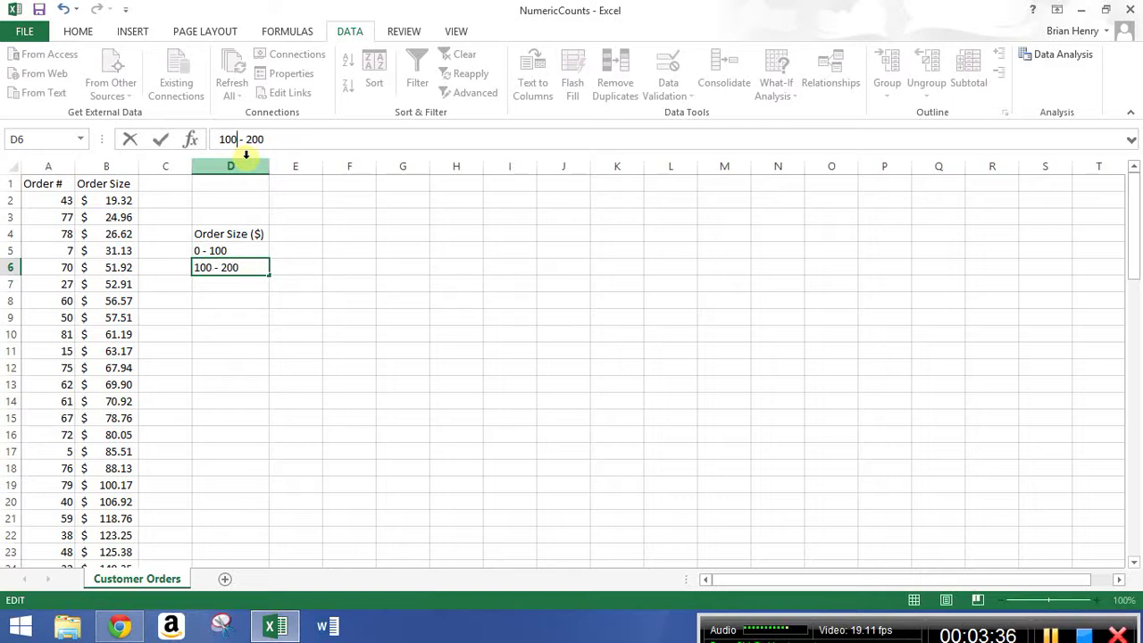
key(ctrl+Return)
Change the range in D5 to "0 - 99.99" so that it ends just below the range in D6
key(Up)
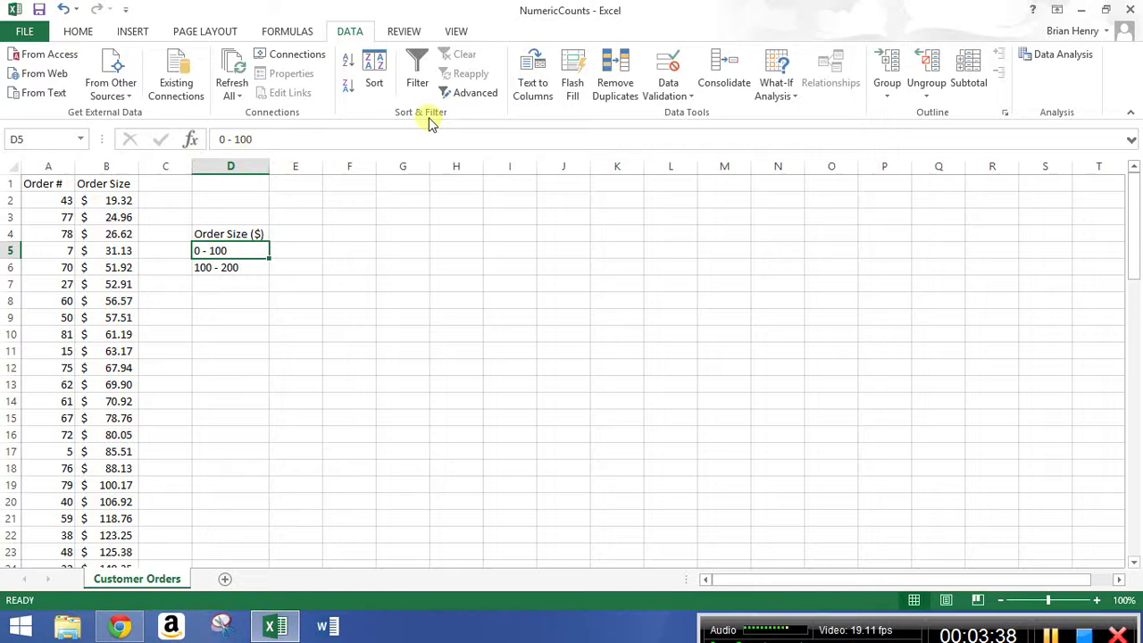
click(406, 133)
key(BackSpace)
key(BackSpace)
key(BackSpace)
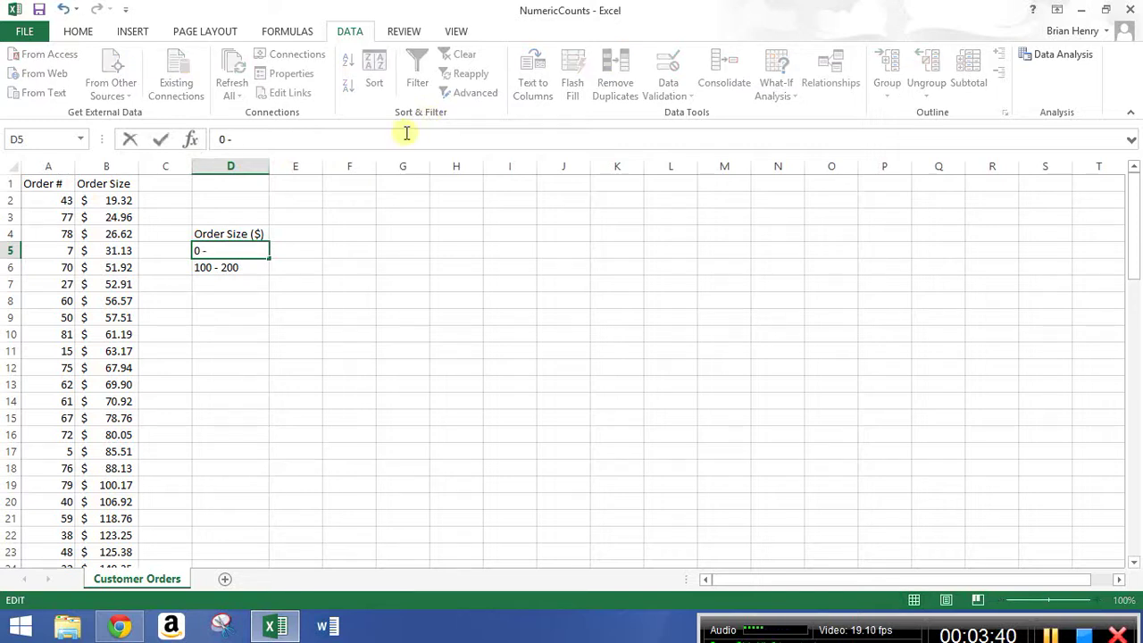
text(99.99)
key(Return)
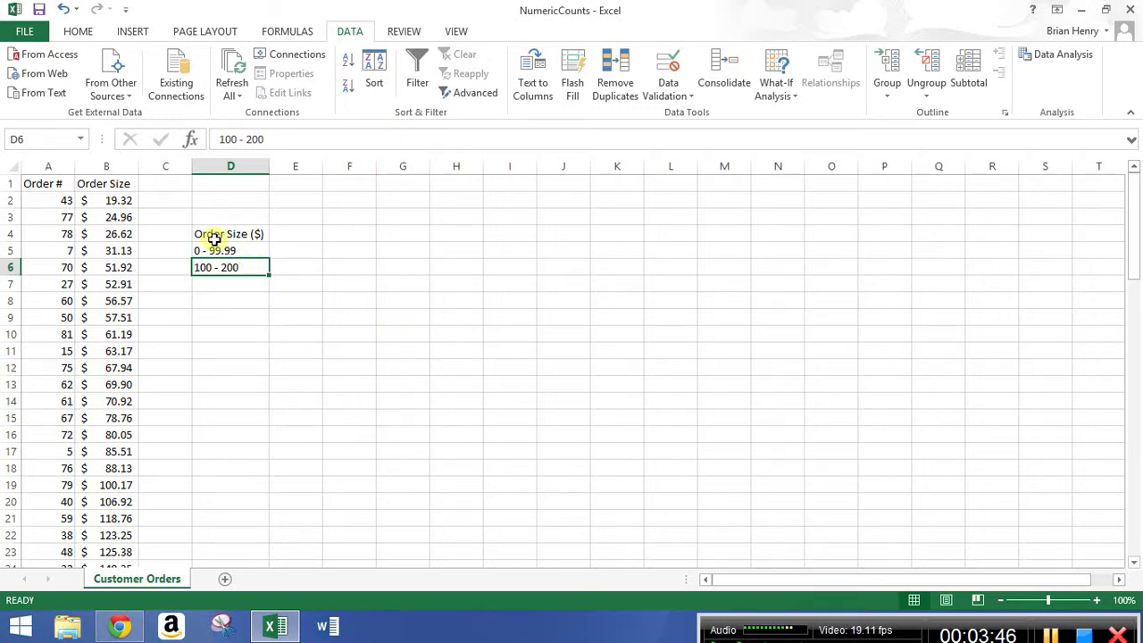
Change the order size range in D6 to "100 - 199.99"
click(280, 141)
key(BackSpace)
key(BackSpace)
key(BackSpace)
key(BackSpace)
key(BackSpace)
text(- 1)
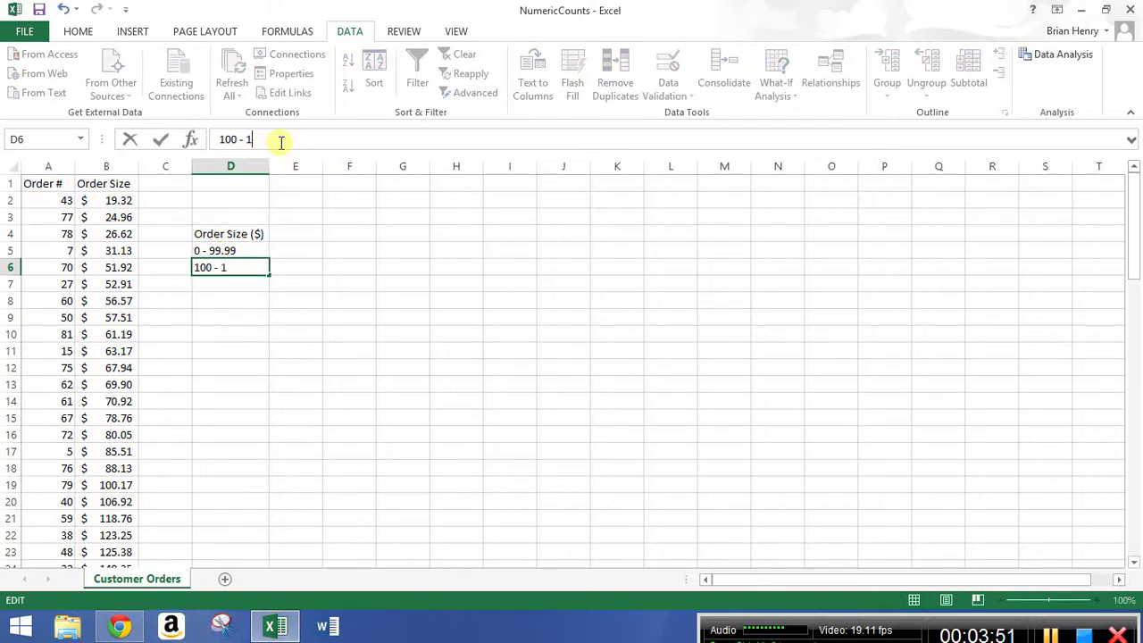
text(00.99)
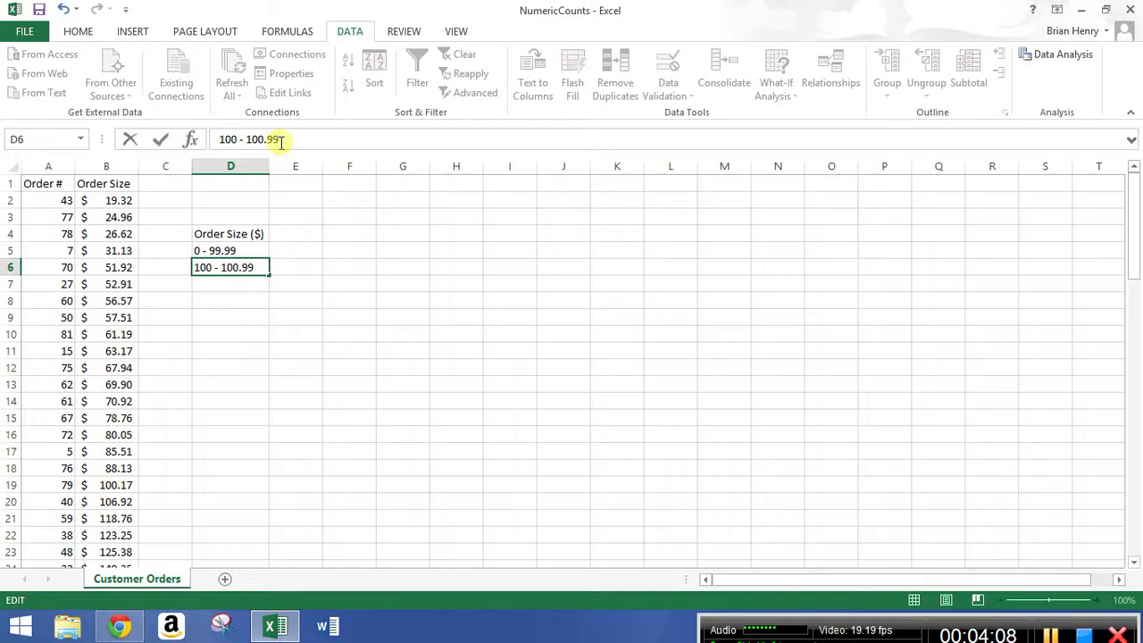
key(Return)
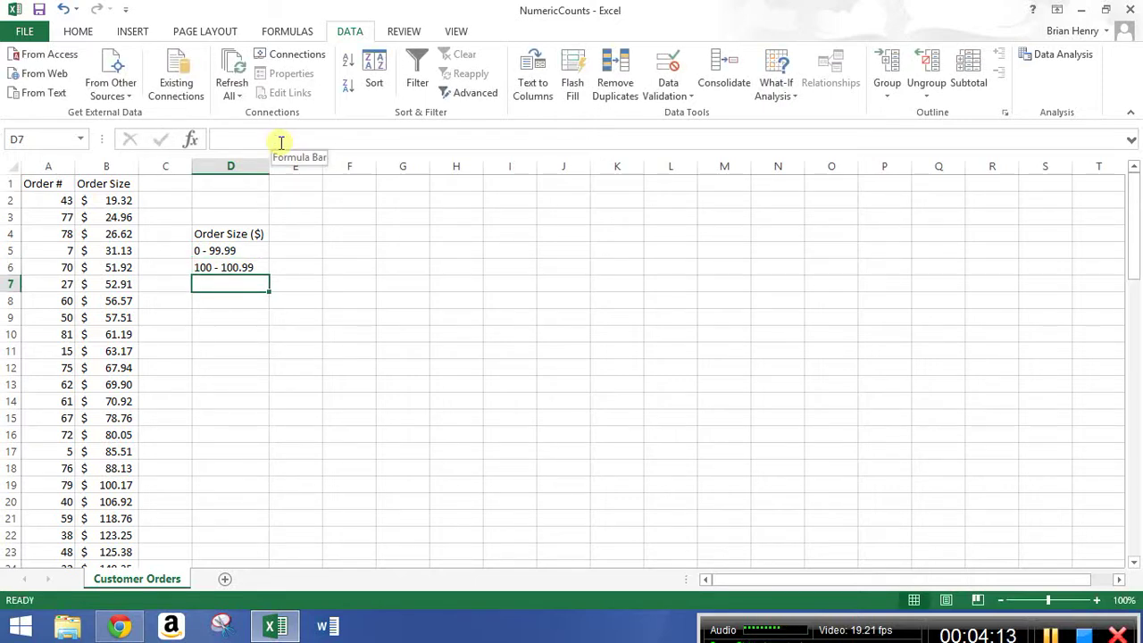
key(Up)
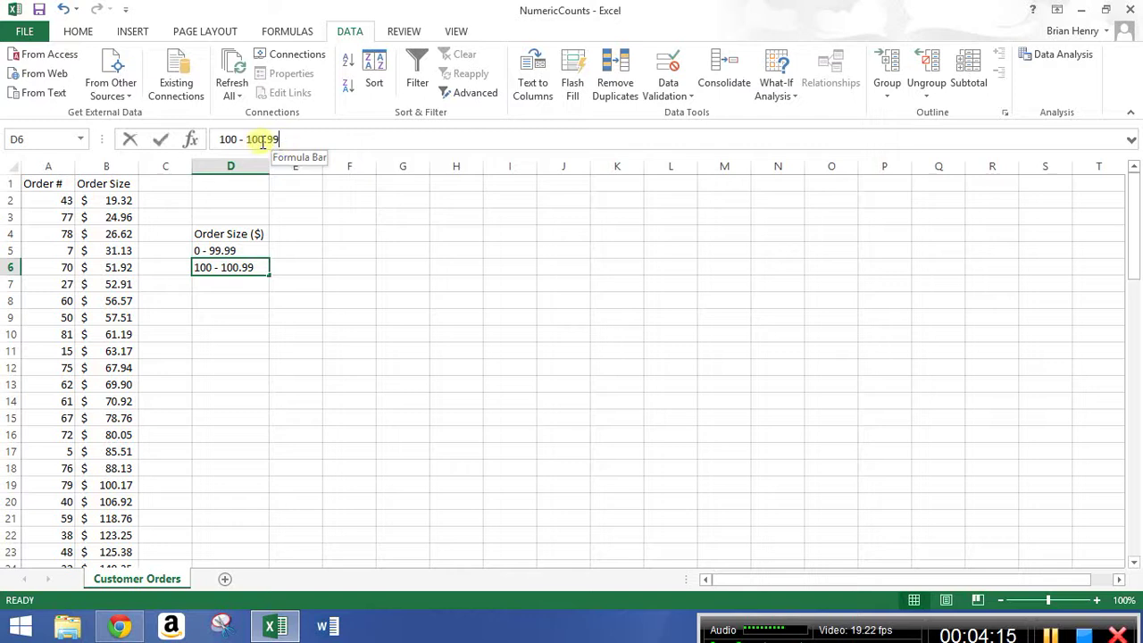
click(263, 140)
key(BackSpace)
key(BackSpace)
text(99)
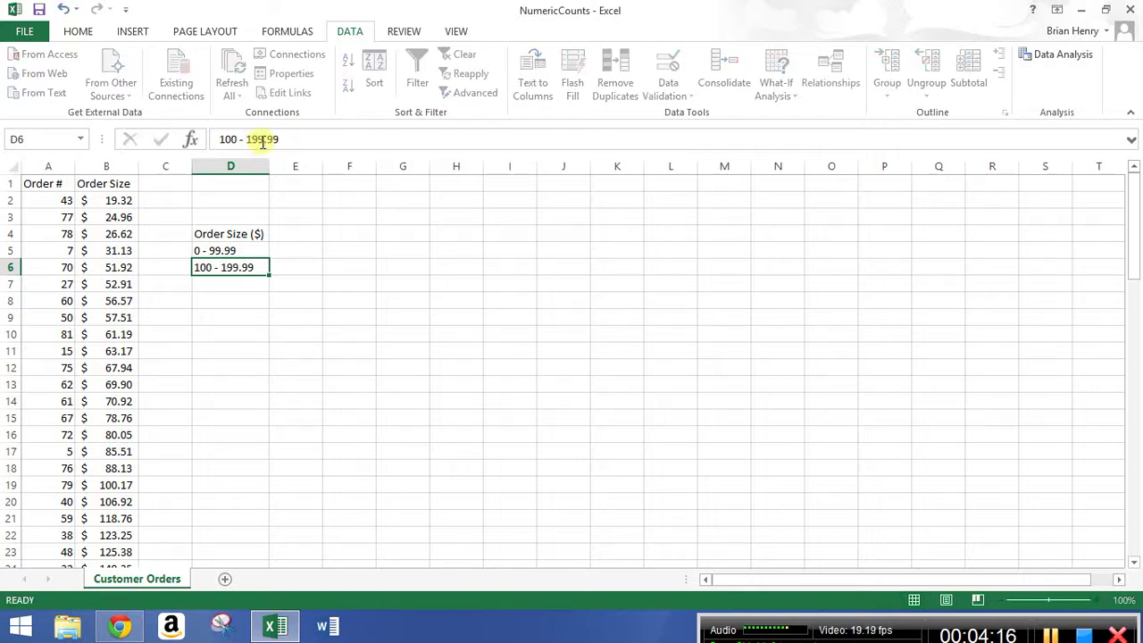
key(Return)
Enter the remaining order size ranges "200 - 299.99" in D7, "300 - 399.99" in D8 and "400 - 499.99" in D9
text(200)
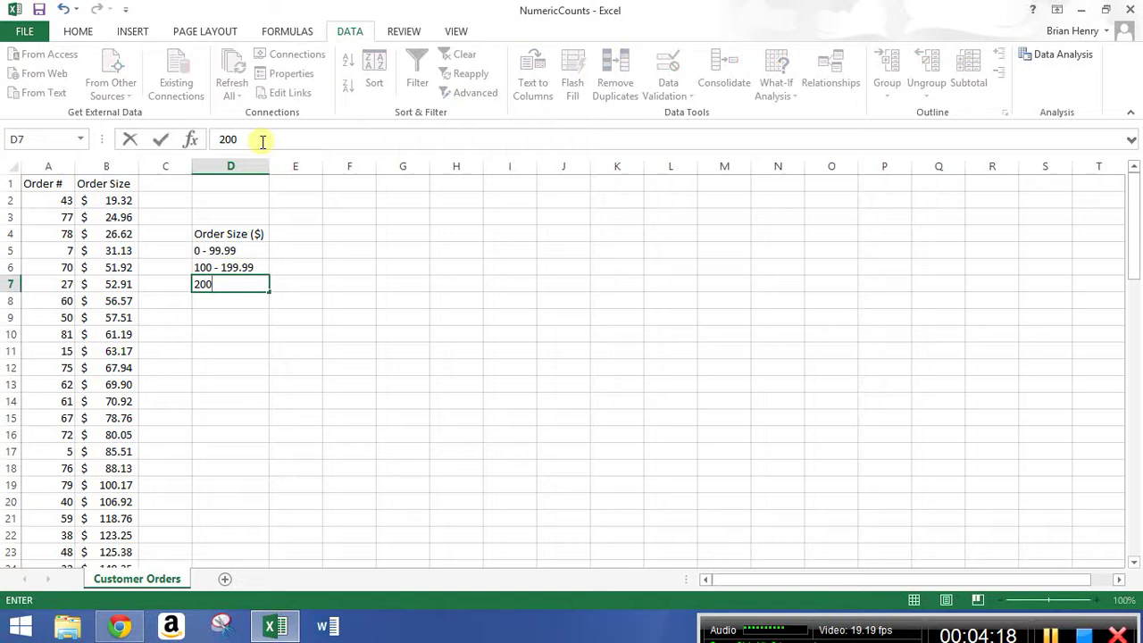
text( - 299.99)
key(ctrl+Return)
key(Return)
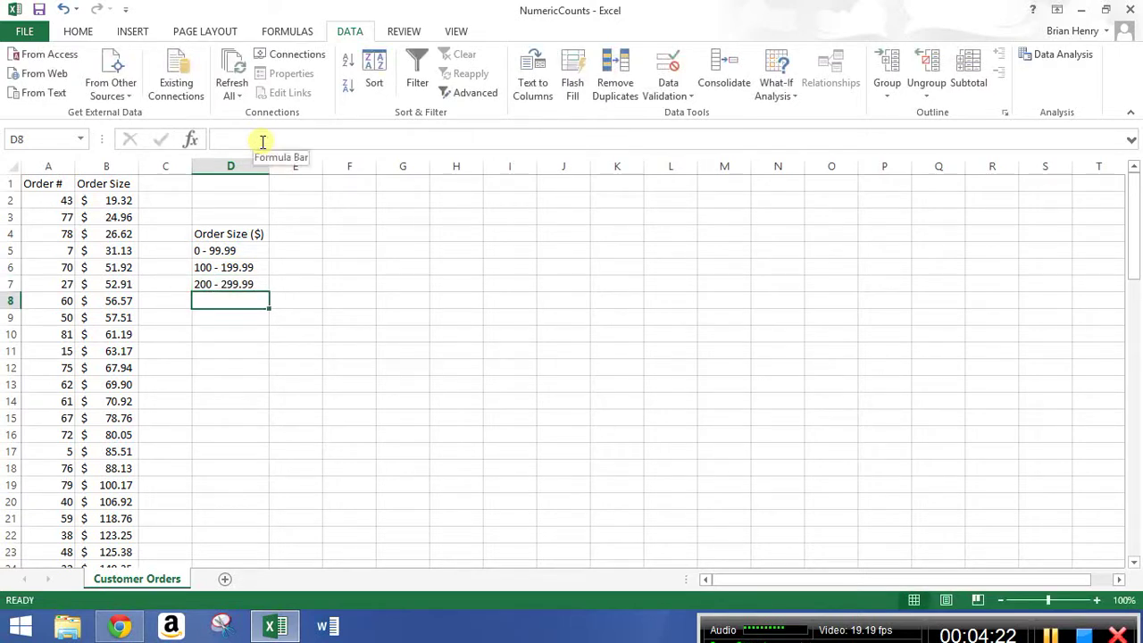
text(300 - 3)
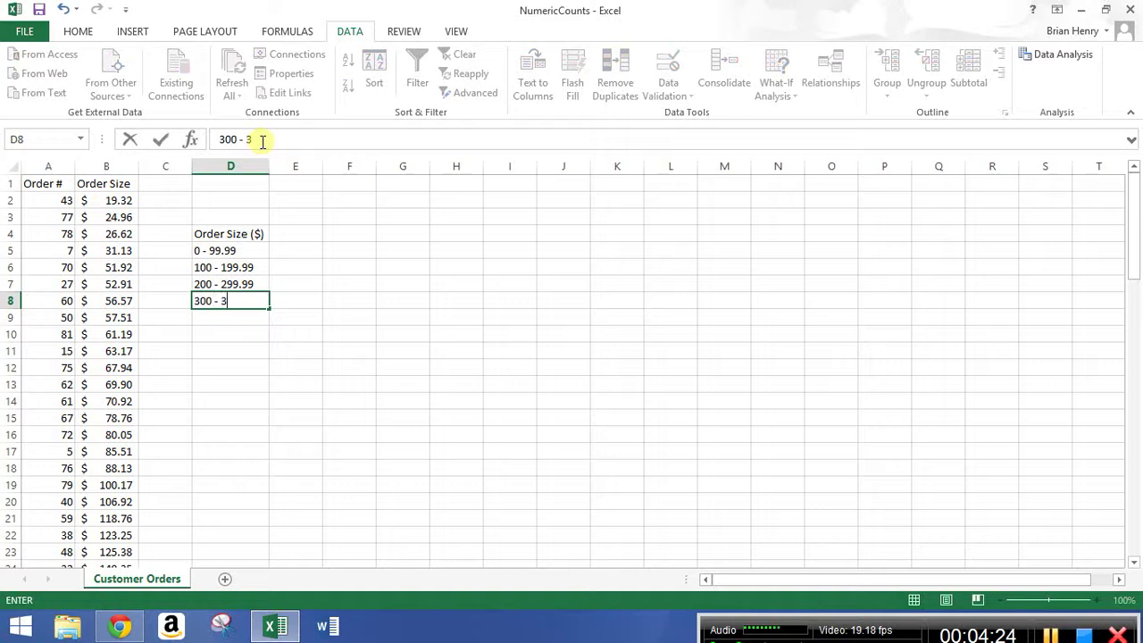
text(99.99)
key(ctrl+Return)
key(Return)
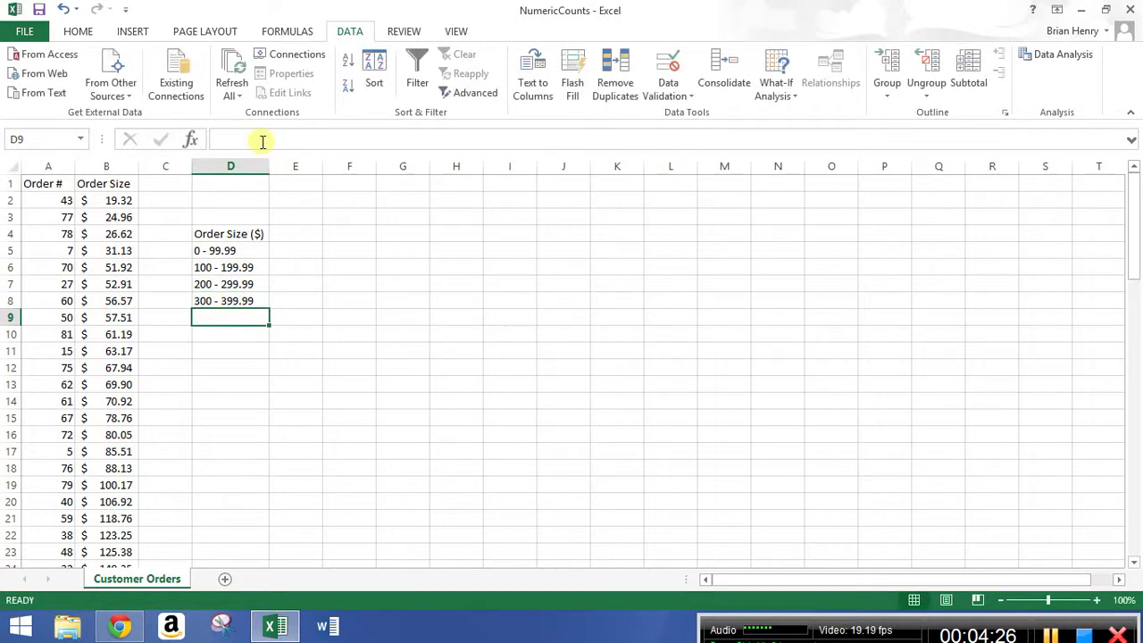
text(400)
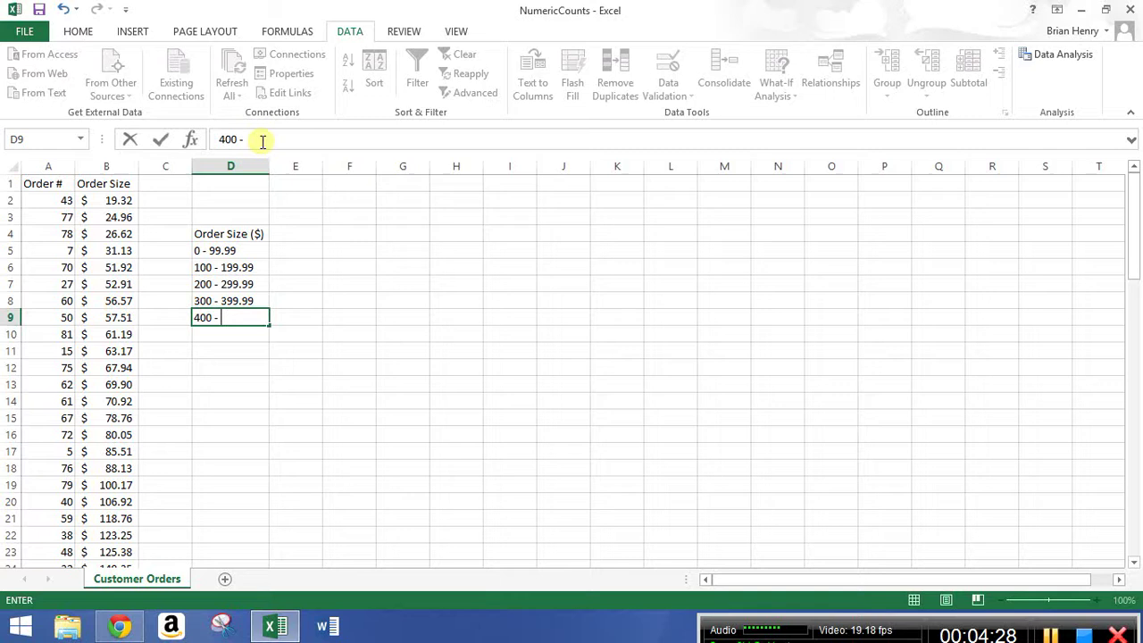
text( - 499.99)
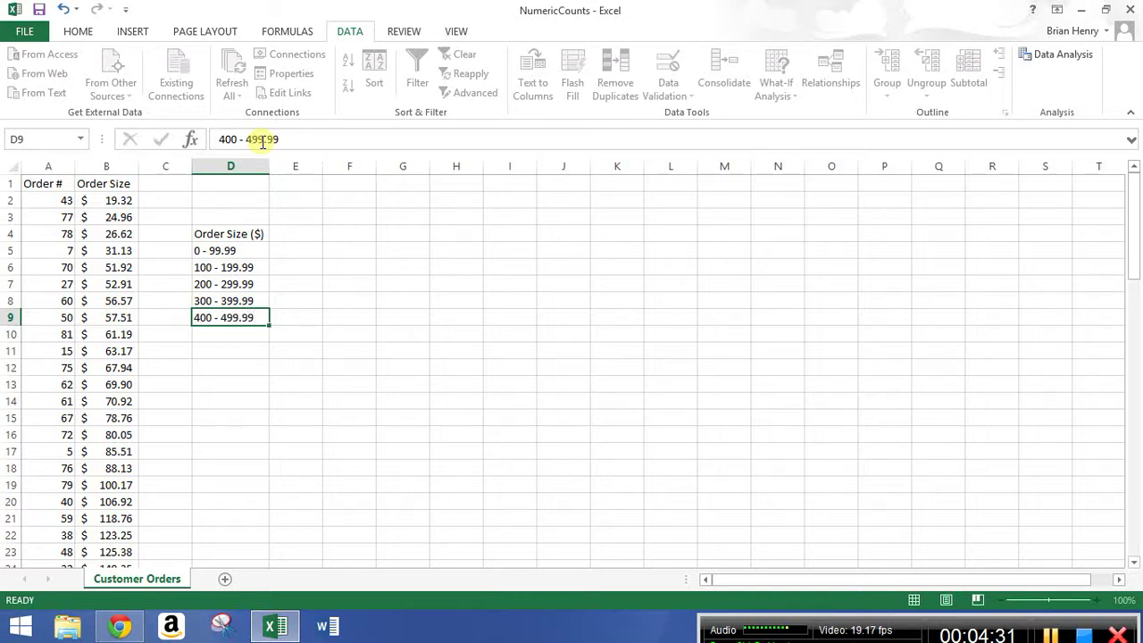
key(Return)
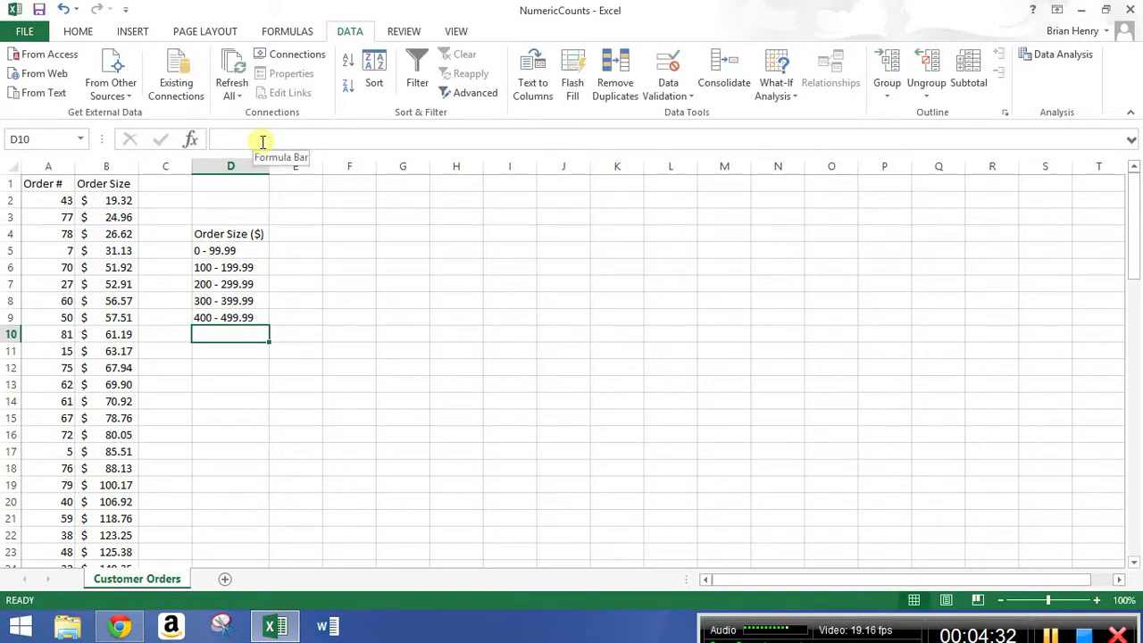
Add the headings "# of Orders" in E4 and "% of Orders" in F4, and widen columns E and F to fit them
click(110, 201)
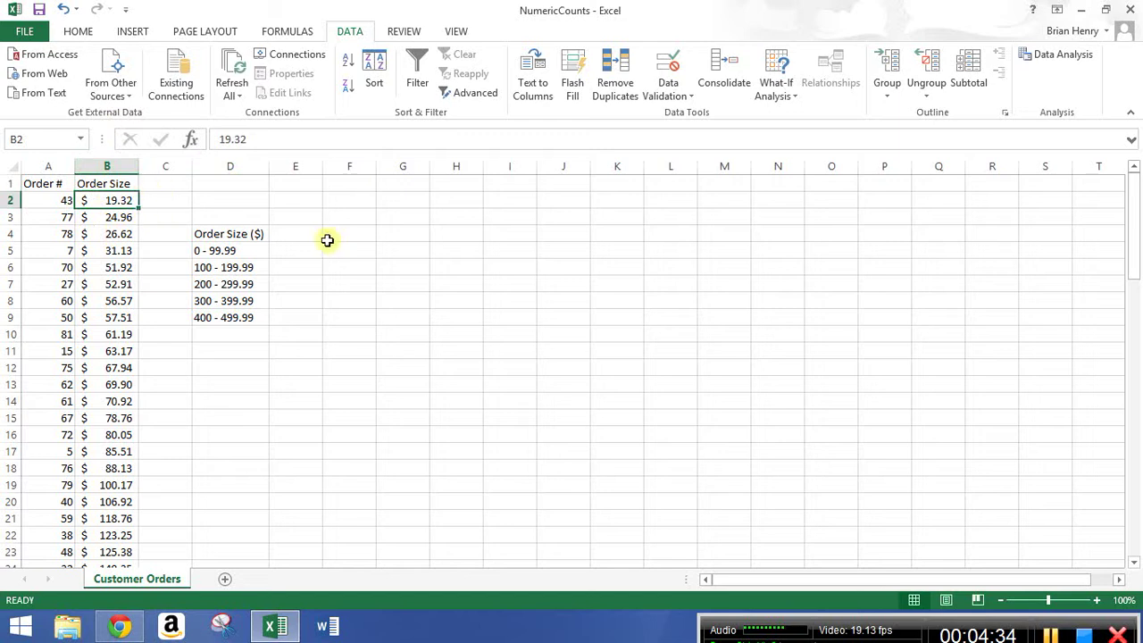
click(295, 235)
text(#)
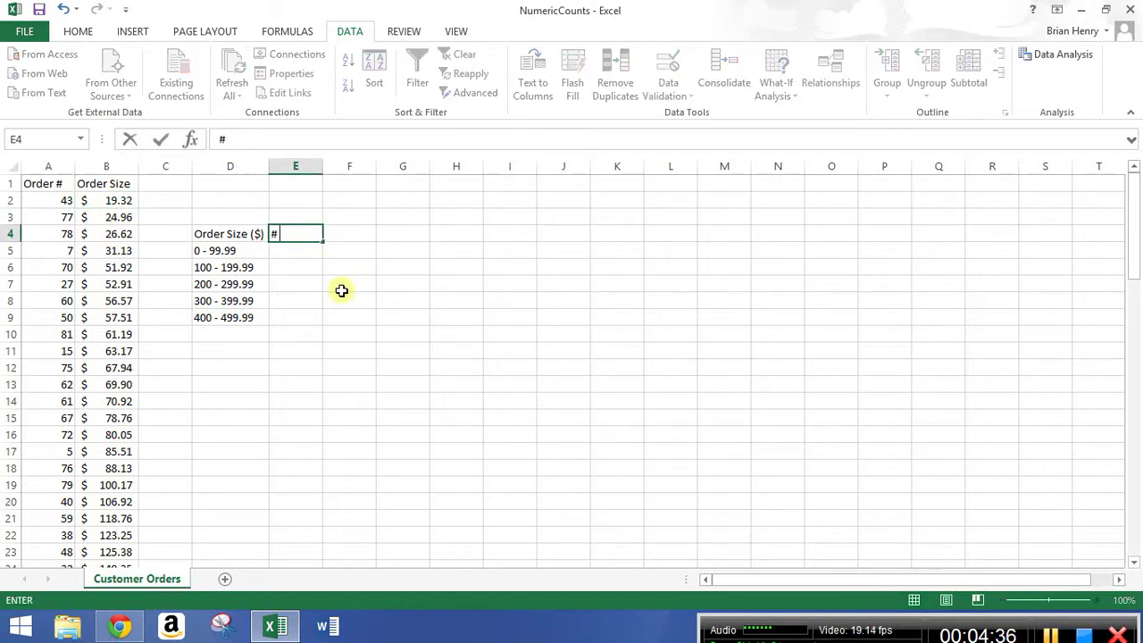
text( of Orders)
key(Return)
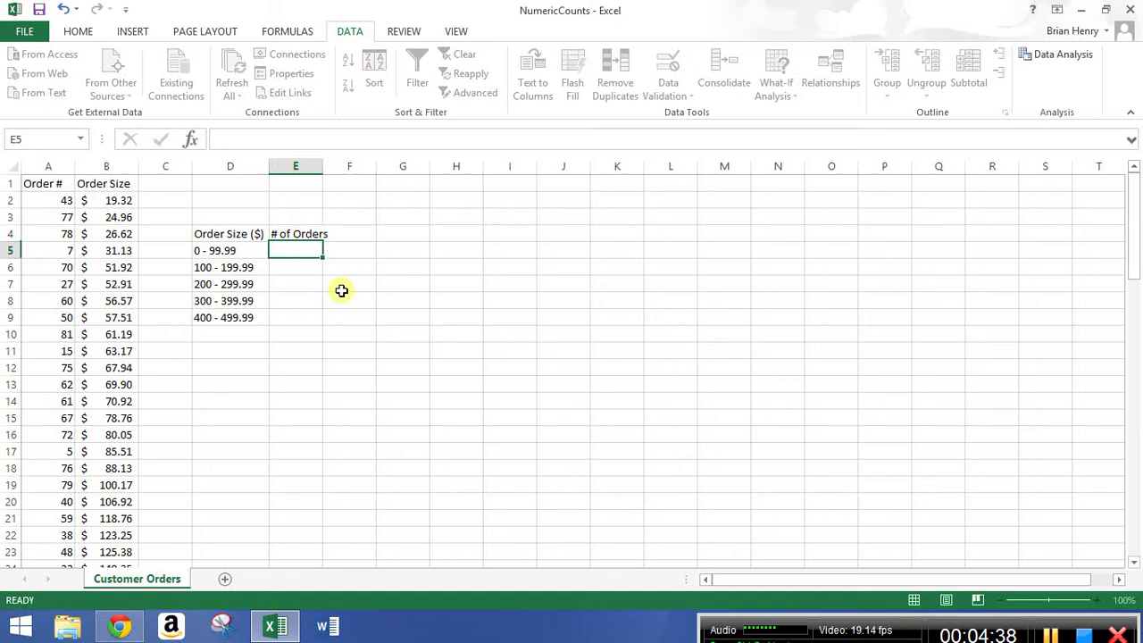
key(Up)
key(Right)
text(%)
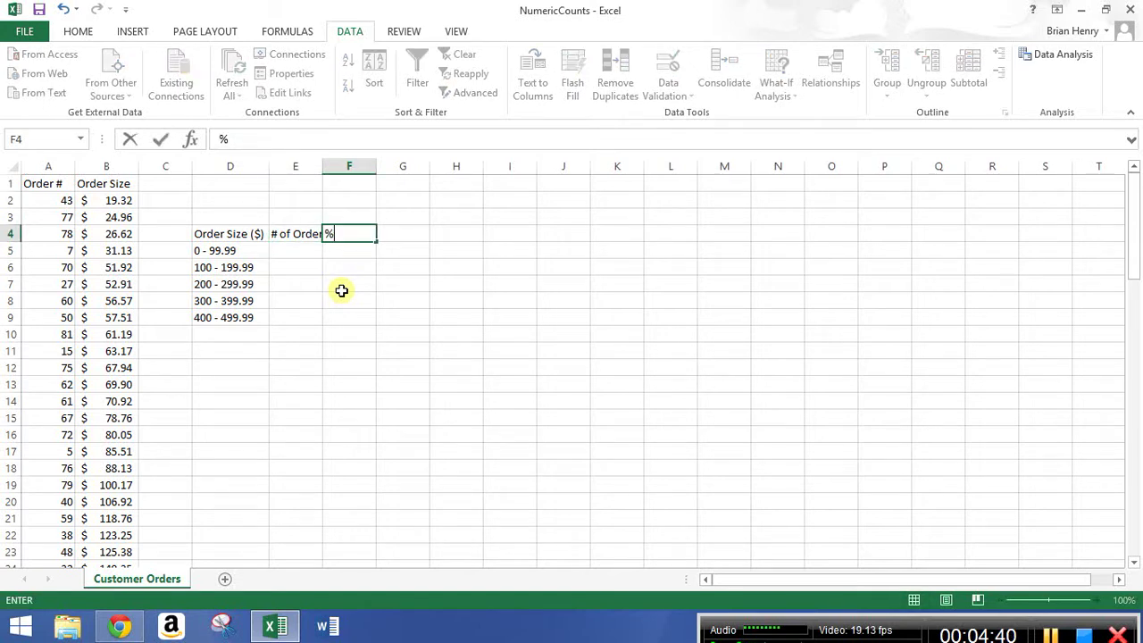
text( of )
text(Ordd)
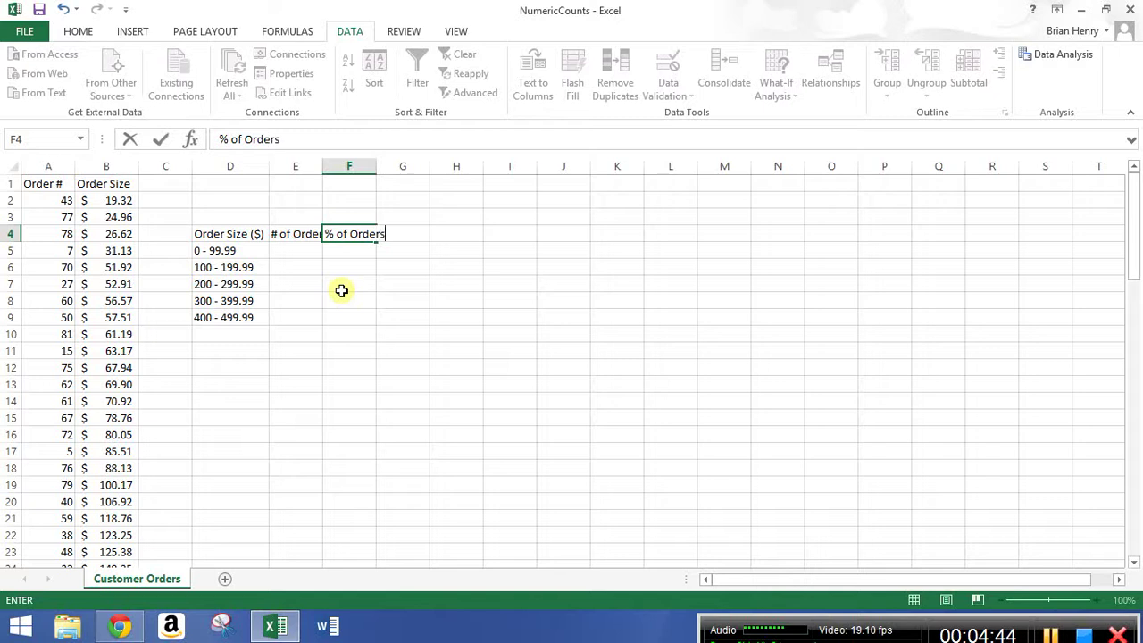
key(Return)
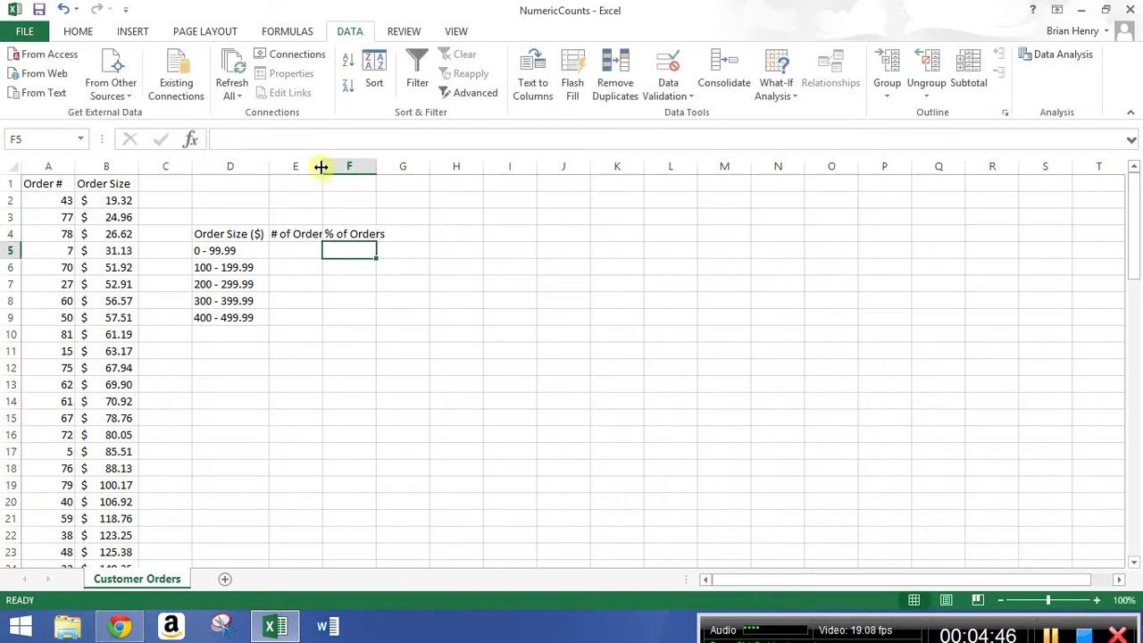
drag(321, 167, 395, 167)
Enter the row label "Totals" in D10, below the last order size range
click(232, 337)
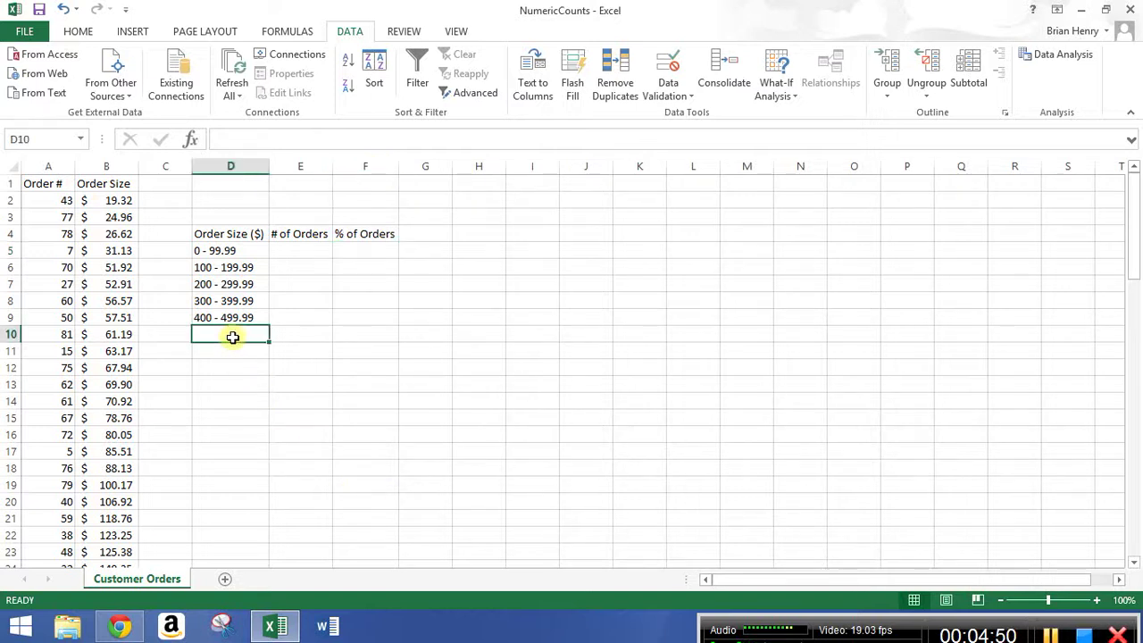
text(Totals)
key(Return)
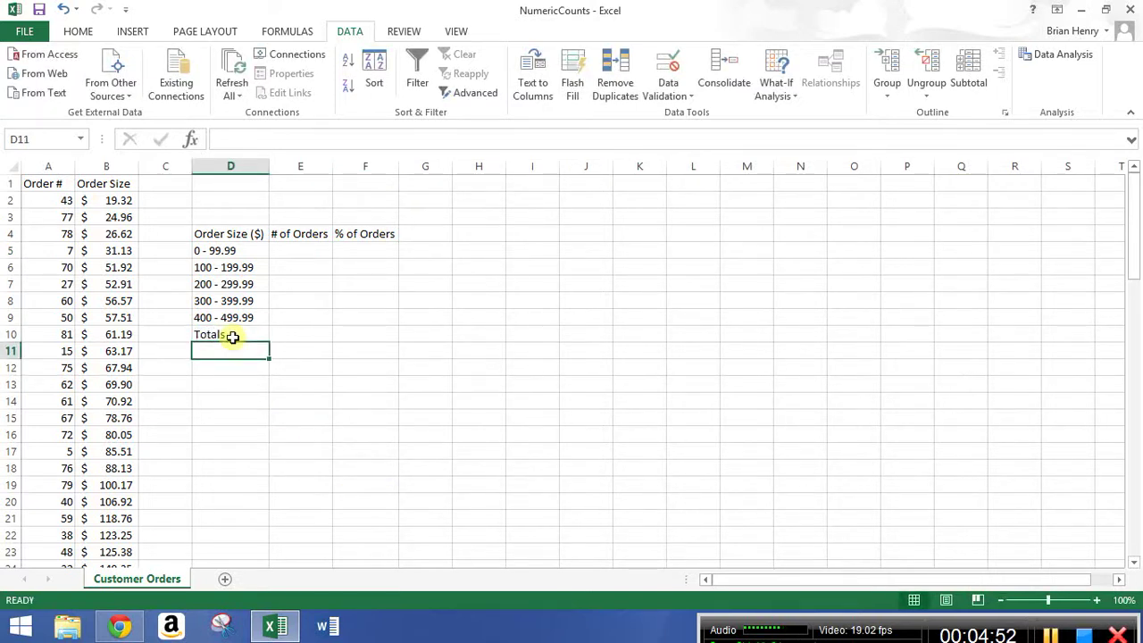
key(Up)
key(Up)
key(Up)
key(Right)
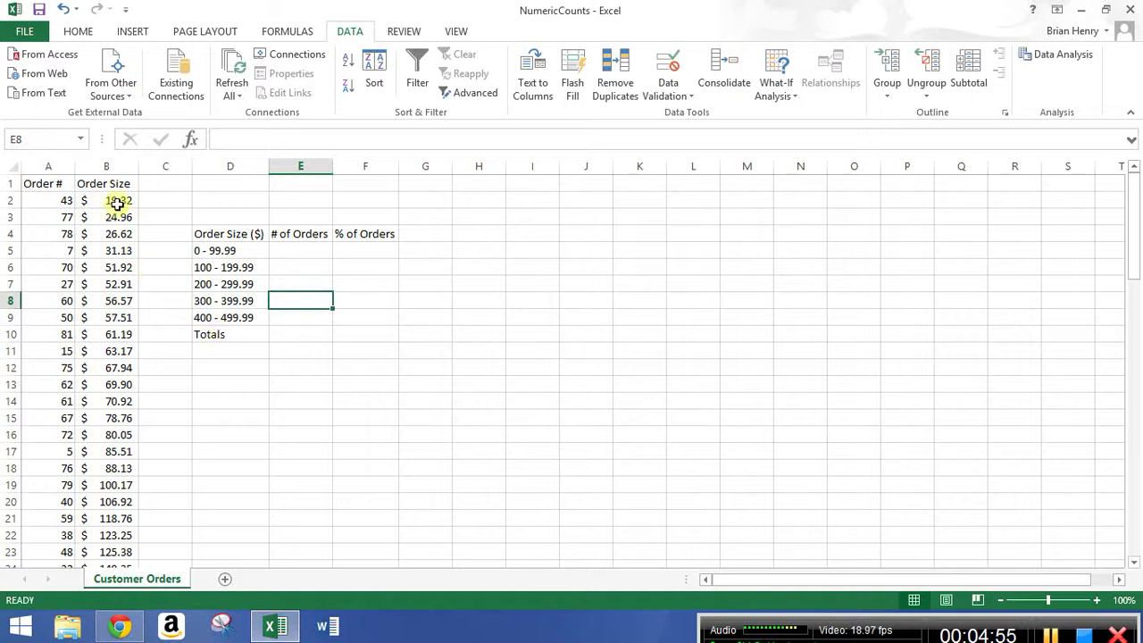
Count the order sizes below $100 by selecting B2:B18, and enter 17 as the number of orders in E5
drag(117, 204, 123, 468)
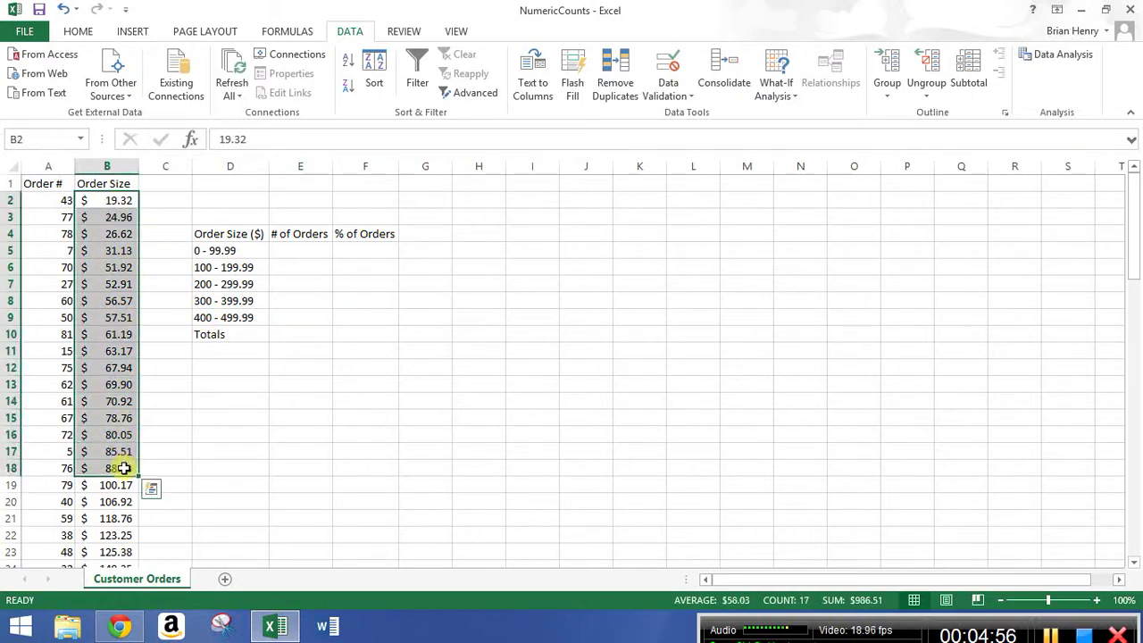
click(318, 251)
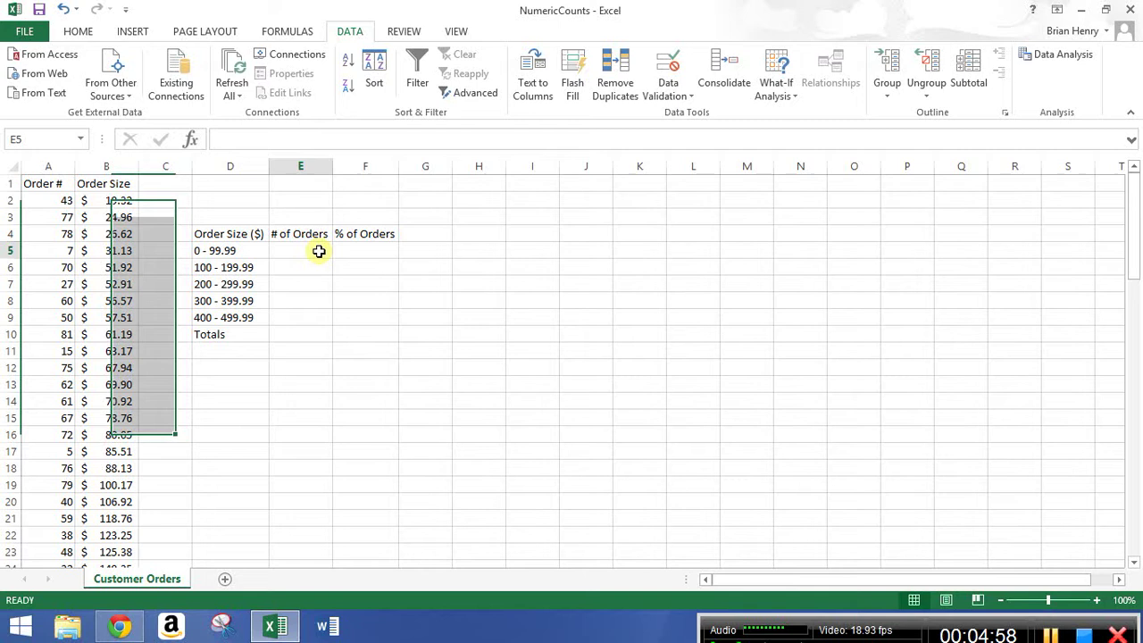
text(17)
key(Return)
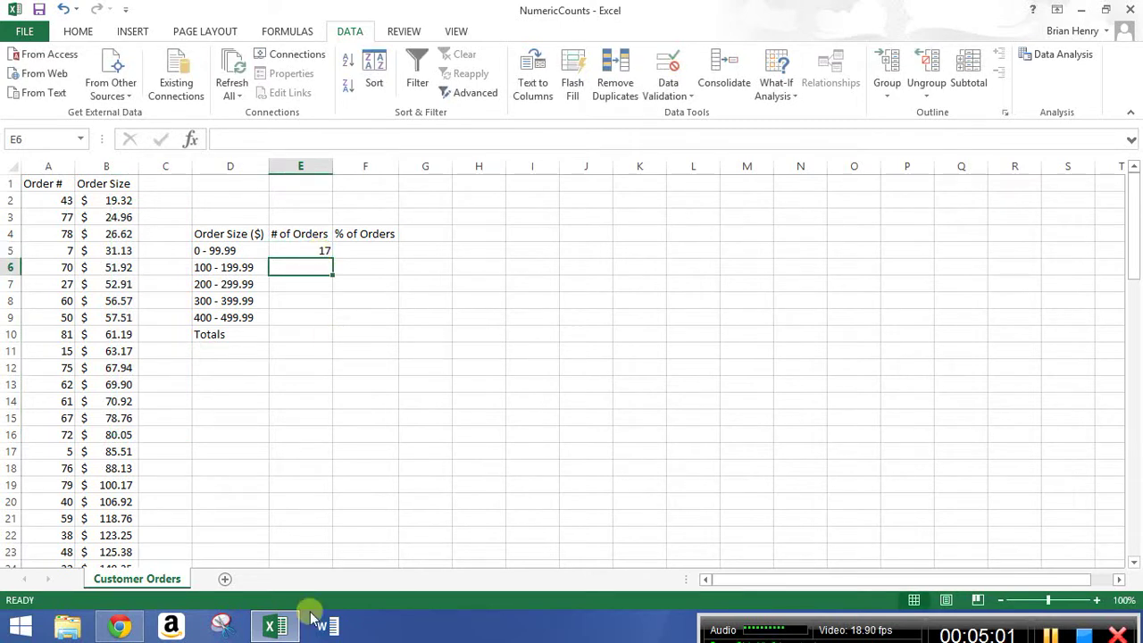
Count the order sizes in the 100s (B19:B34) and 200s (B35:B55) by selecting them, and enter 16 in E6 and 21 in E7
mouse_move(117, 485)
mouse_down()
mouse_move(116, 594)
mouse_move(110, 339)
mouse_move(107, 410)
mouse_move(153, 482)
mouse_move(110, 579)
mouse_move(114, 406)
mouse_move(115, 468)
mouse_up()
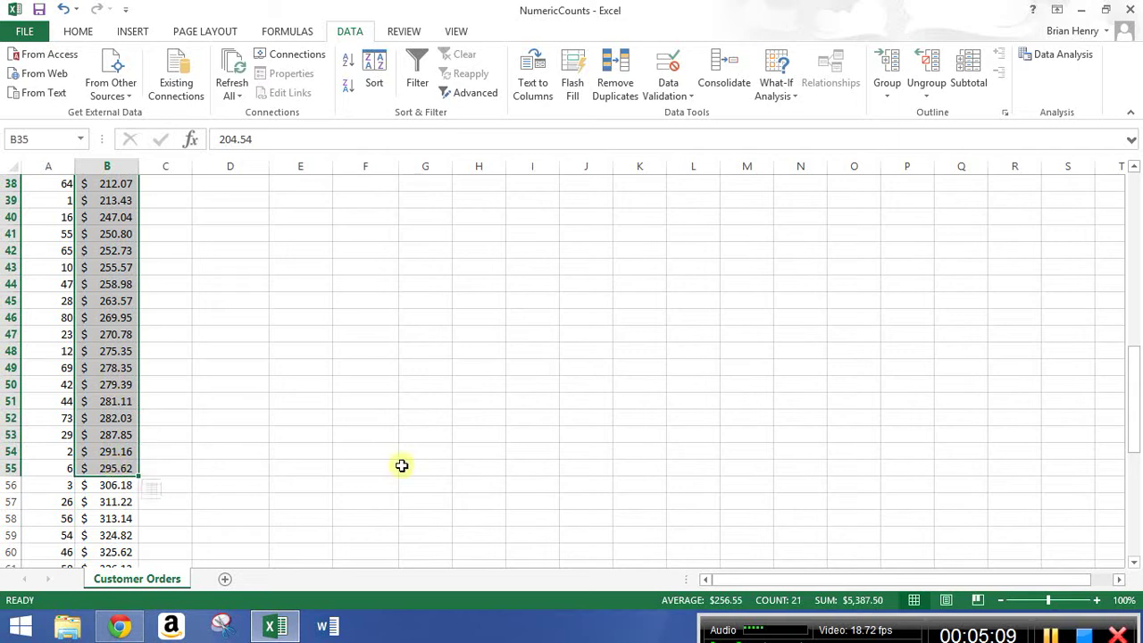
click(1136, 201)
click(1135, 202)
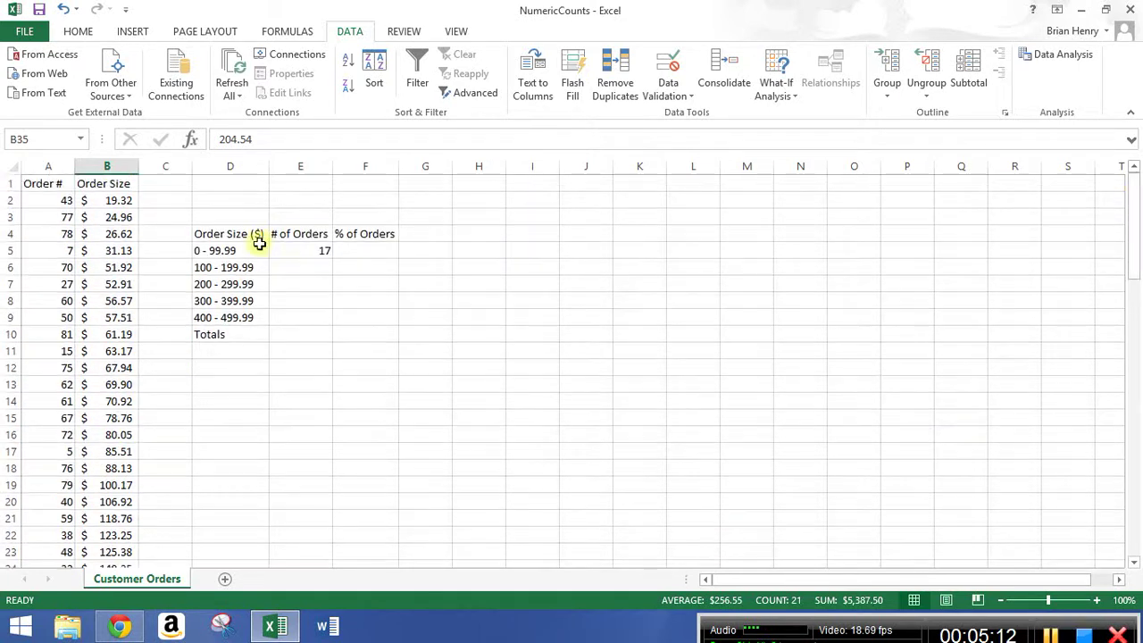
click(306, 269)
text(30)
key(Return)
text(21)
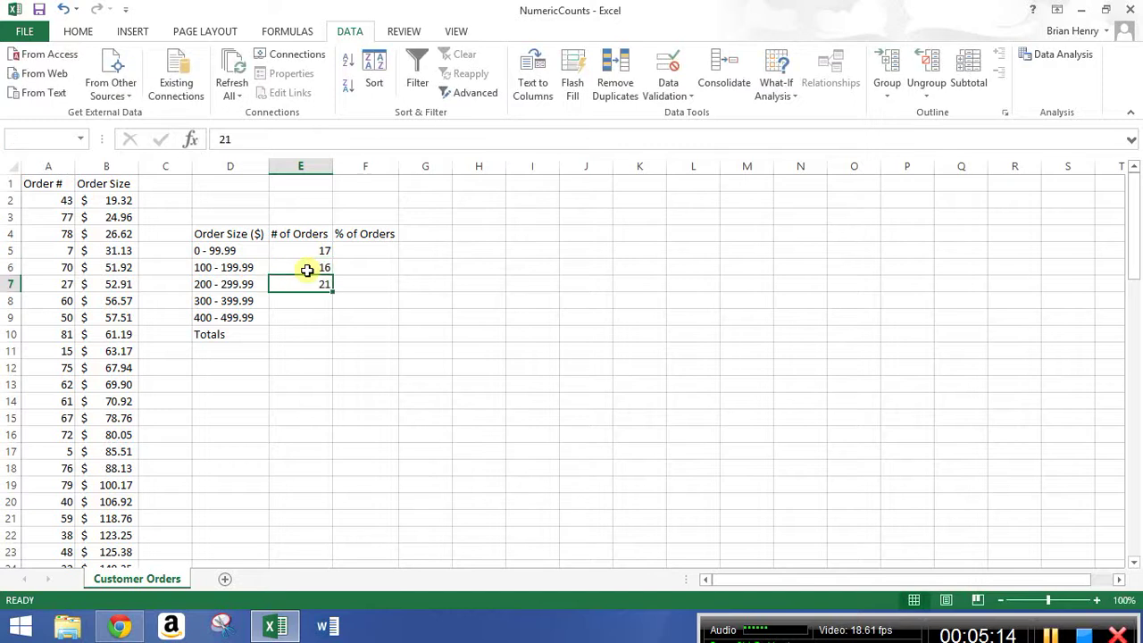
key(Return)
Count the order sizes in the 300s (B56:B73) and 400s (B74:B82) by selecting them, and enter 18 in E8 and 9 in E9
scroll(253, 350, down, 7)
scroll(253, 349, down, 9)
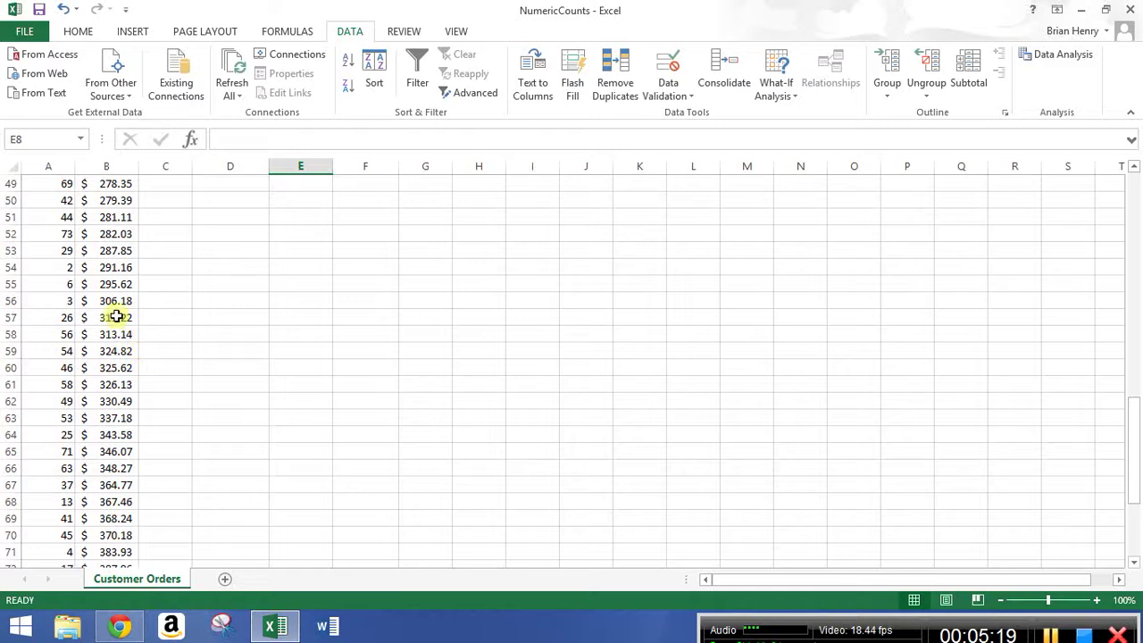
drag(111, 301, 115, 452)
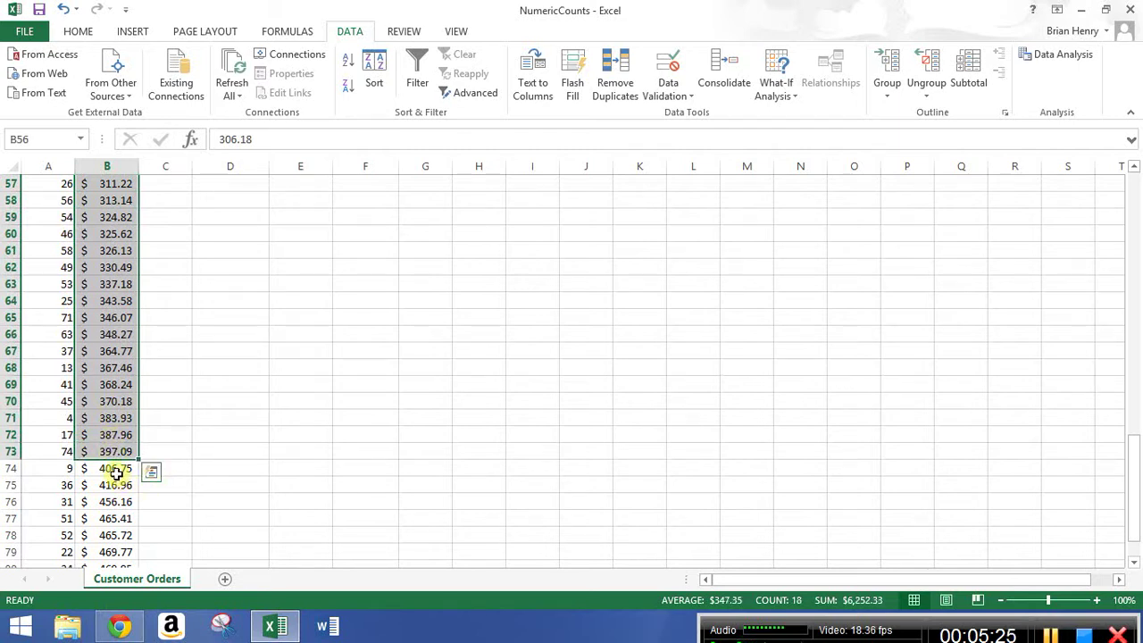
click(115, 471)
drag(115, 476, 99, 545)
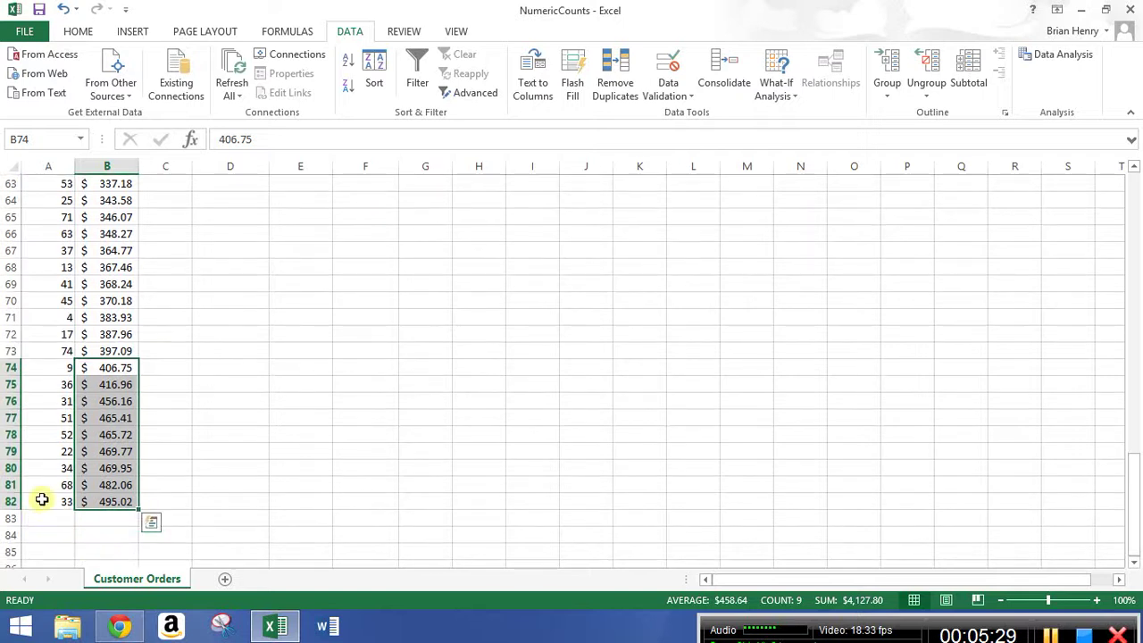
drag(1133, 534, 1133, 179)
click(316, 302)
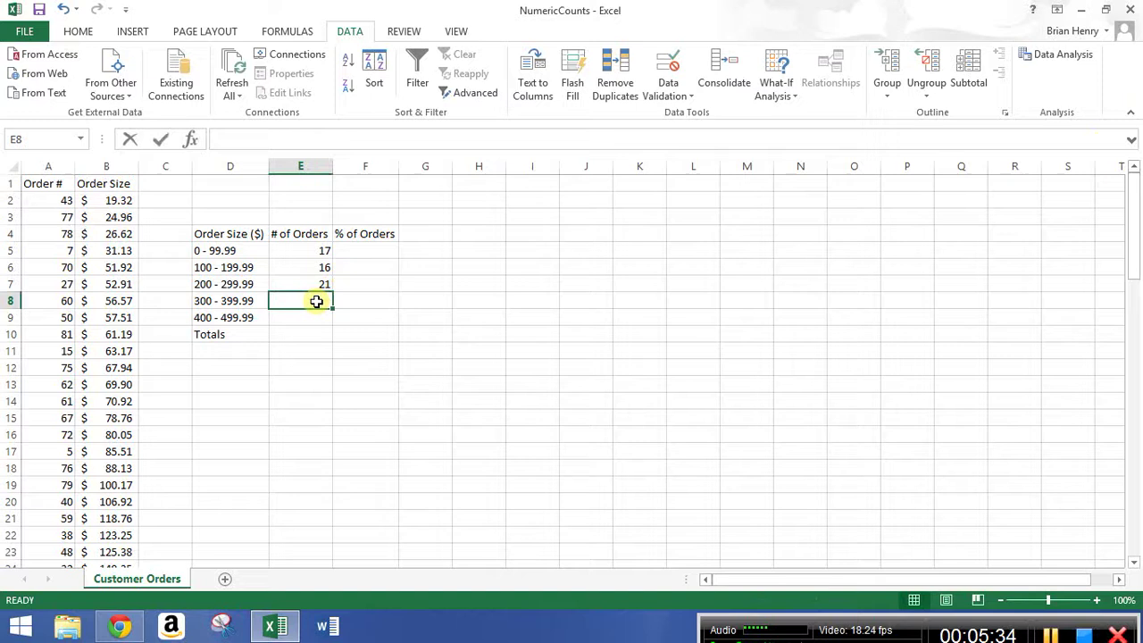
text(18)
key(Return)
text(9)
key(Return)
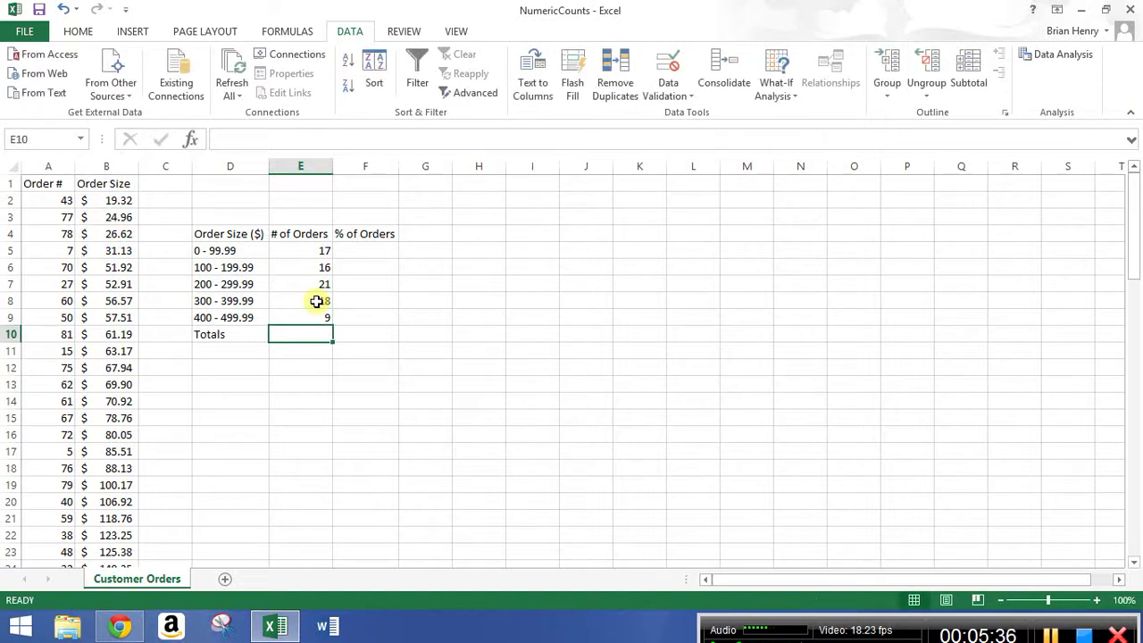
Total the number of orders in E10 with the formula =SUM(E5:E9)
key(alt+equal)
key(Return)
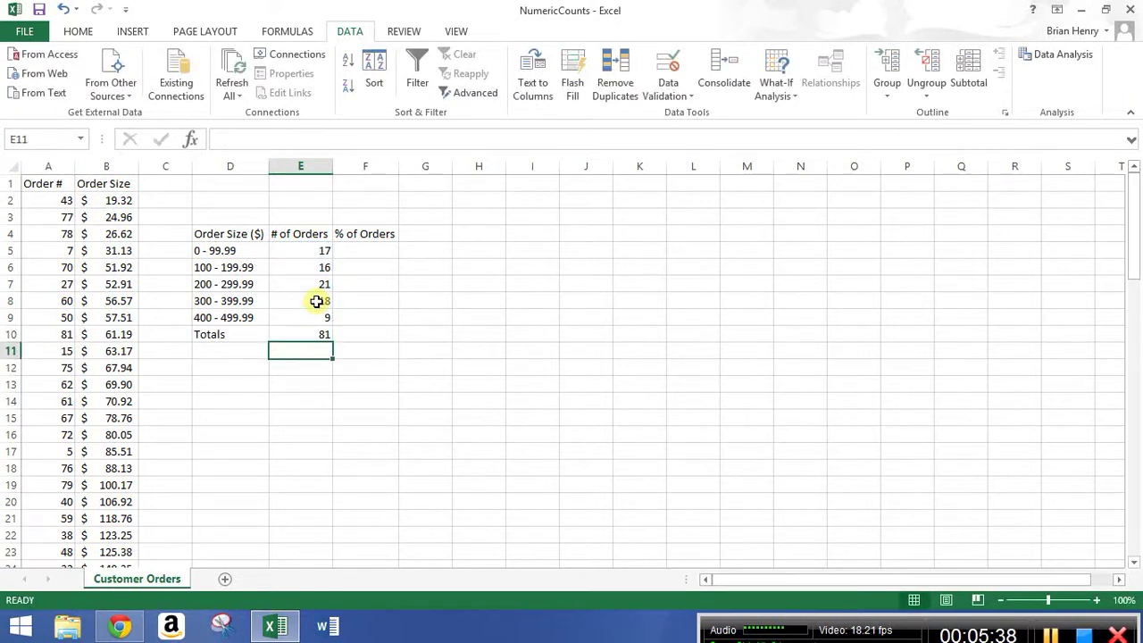
click(314, 333)
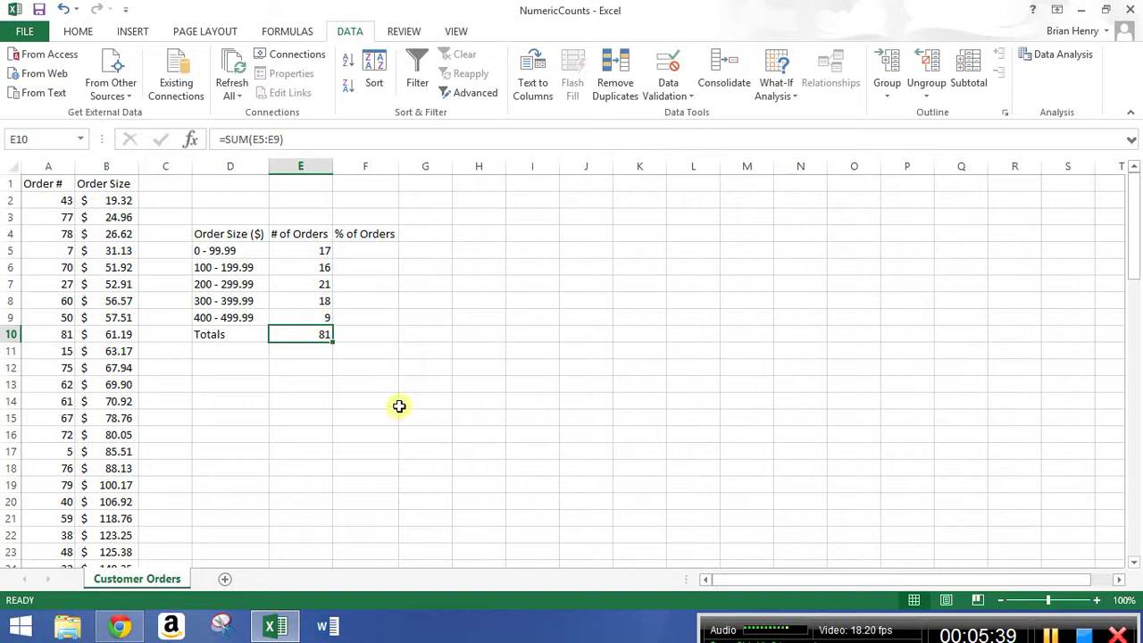
Enter the formula =E5/$E$10 in F5 to calculate the first range's share of all orders, with an absolute reference to the total
click(366, 250)
text(=)
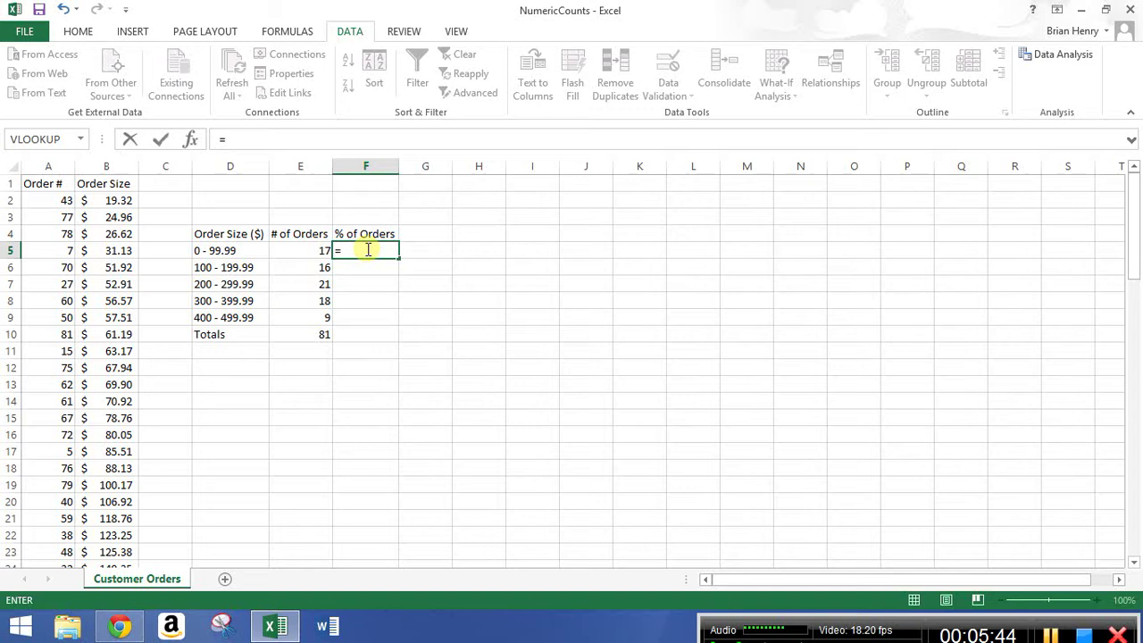
key(Left)
text(/)
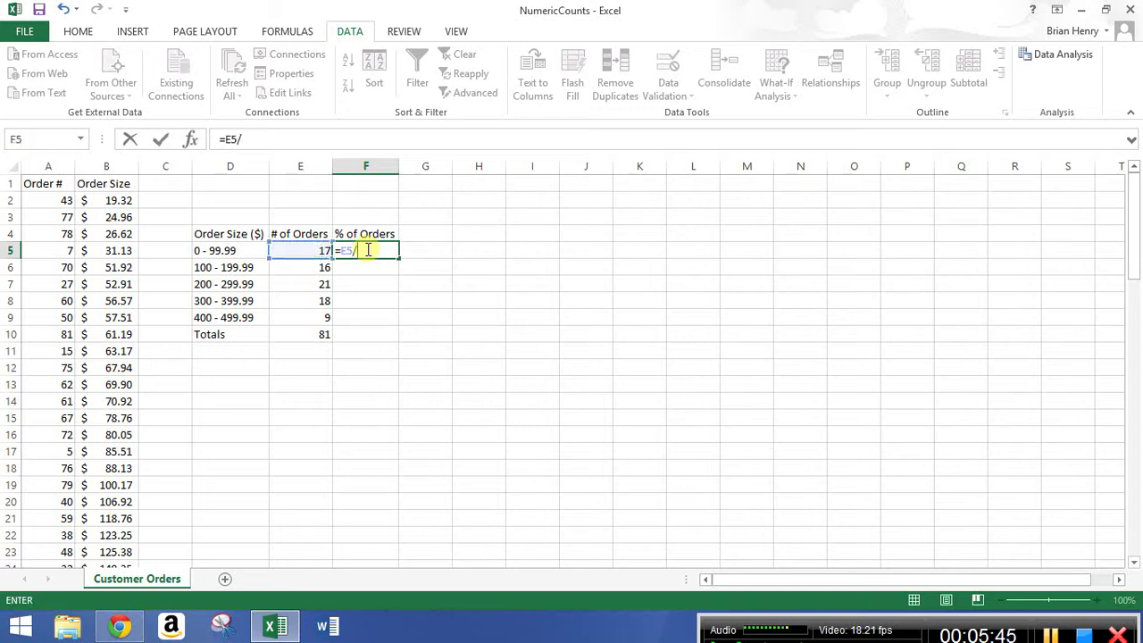
click(316, 335)
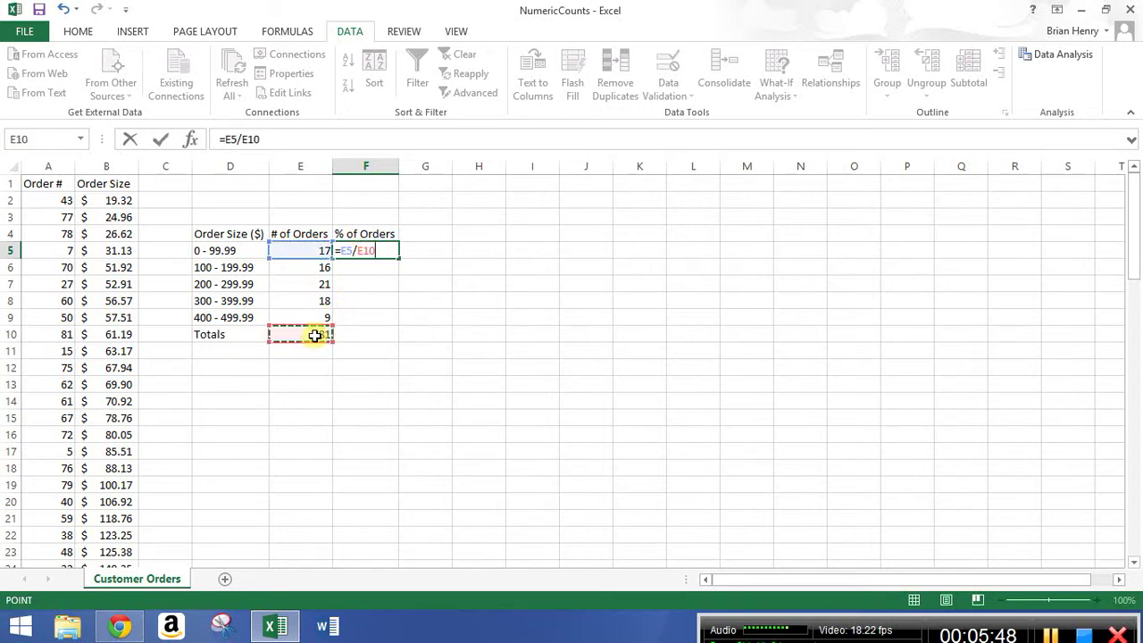
key(F4)
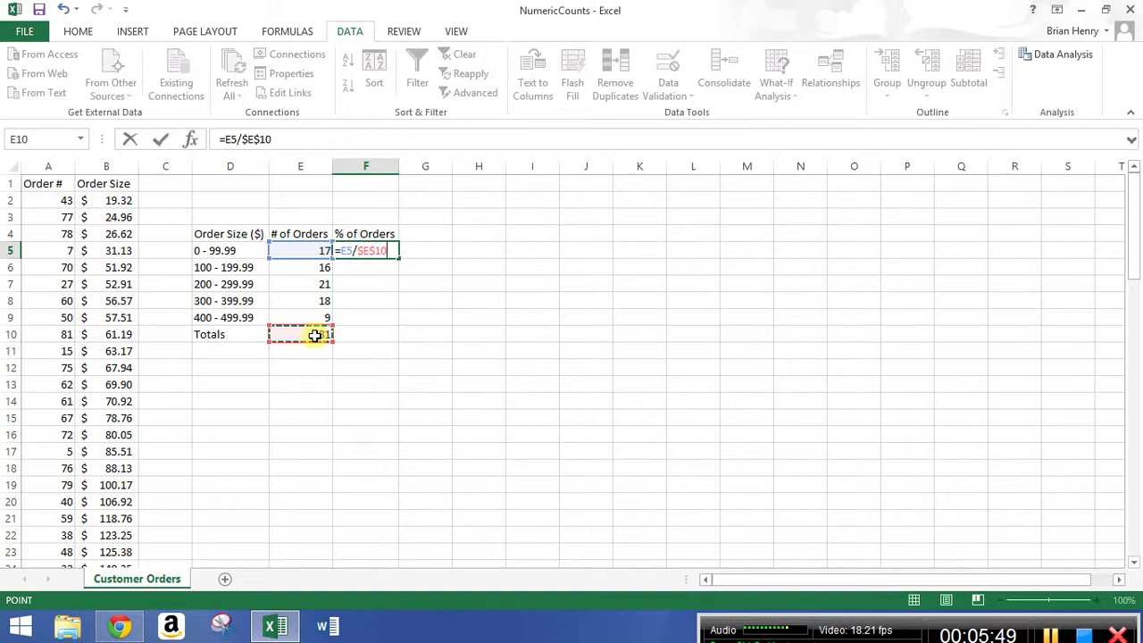
key(Return)
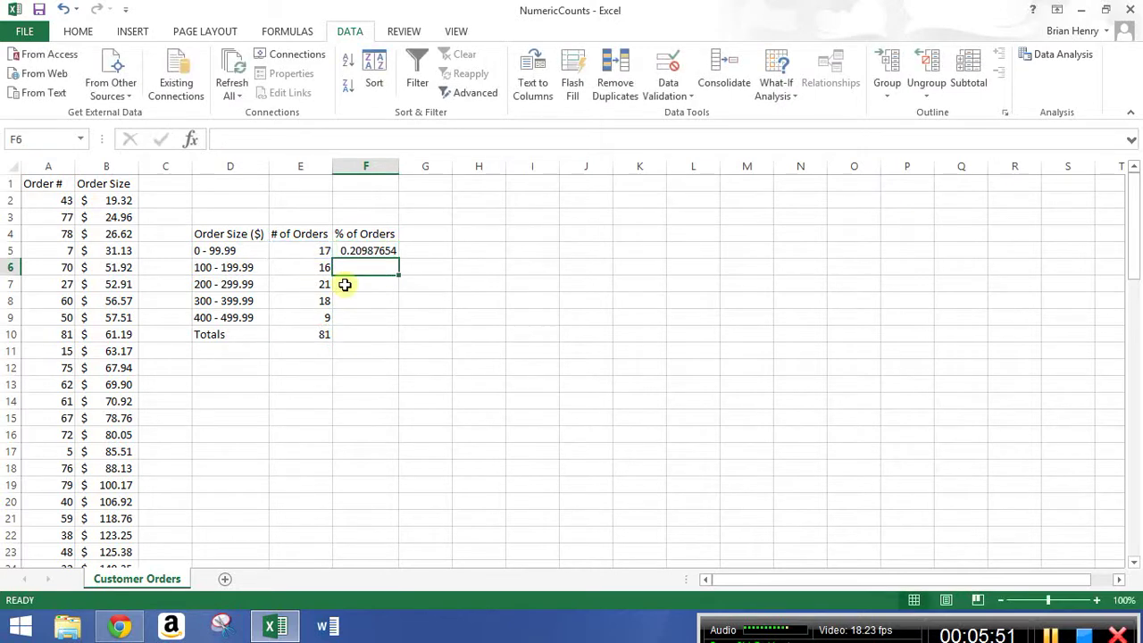
Fill the share formula from F5 down to F9, and copy the total formula from E10 across to F10
click(383, 251)
drag(398, 260, 398, 325)
click(327, 335)
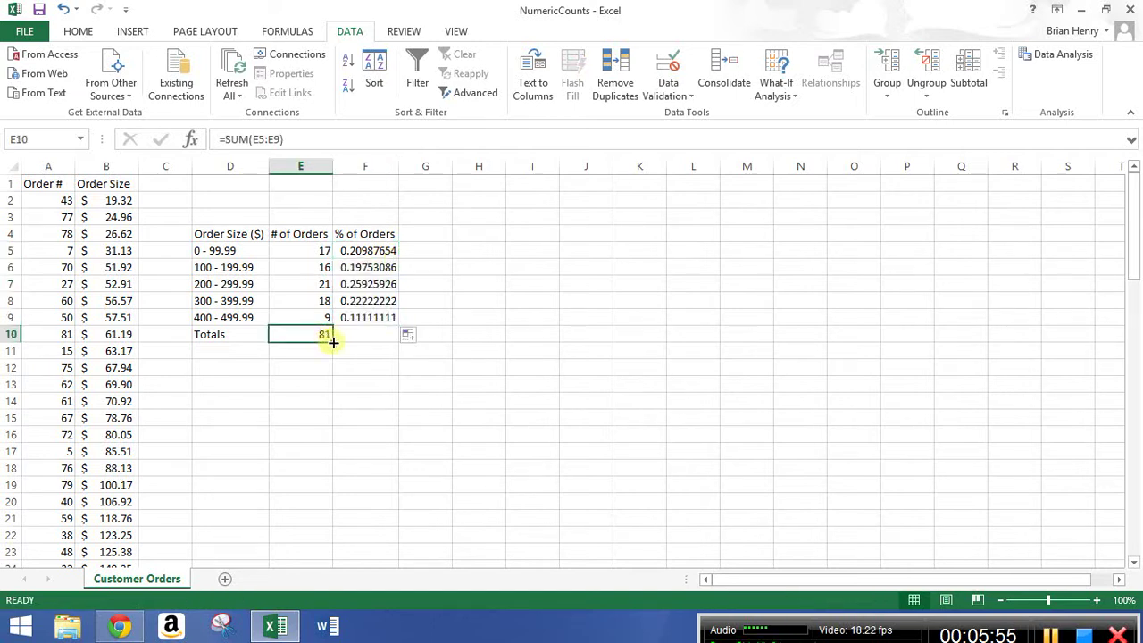
drag(332, 342, 370, 254)
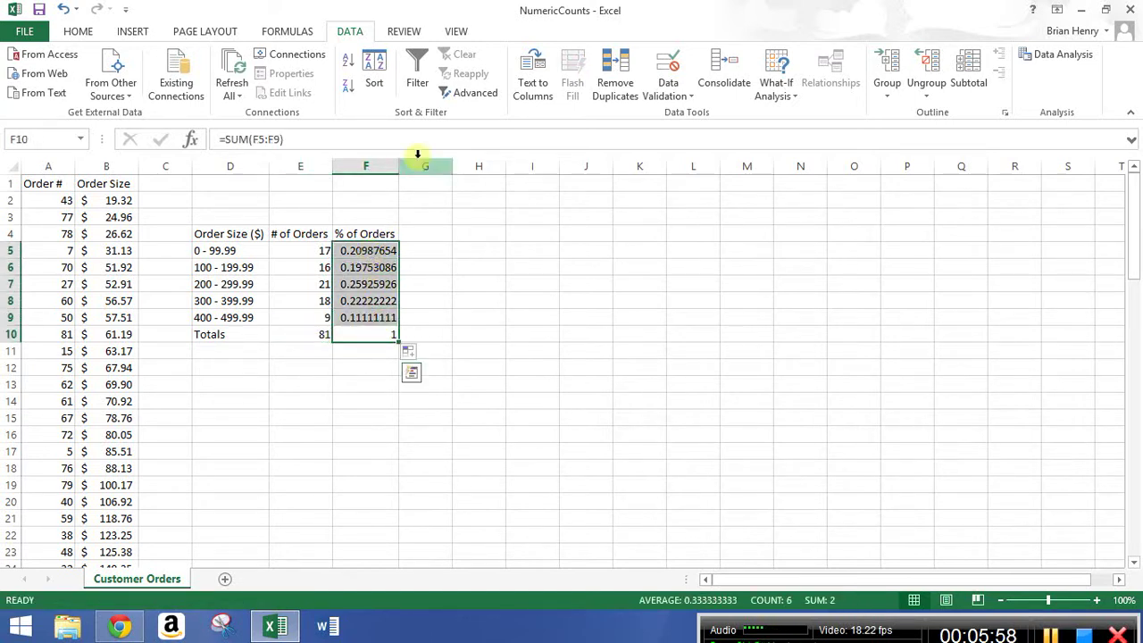
Format the shares and their total in F5:F10 as percentages with one decimal place
click(77, 29)
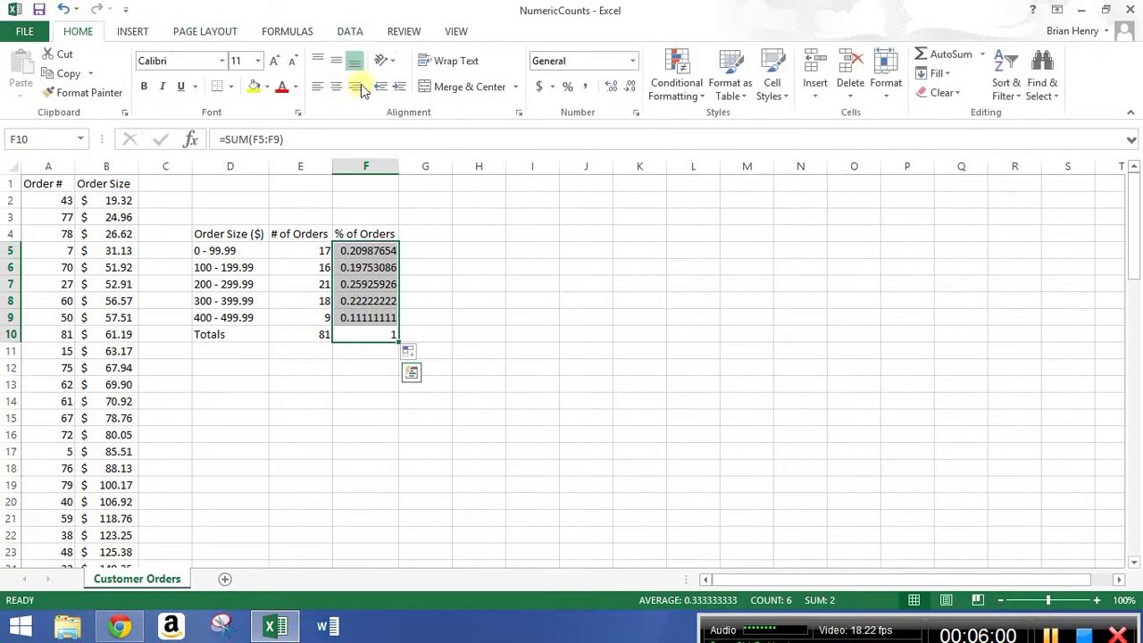
click(566, 89)
click(611, 87)
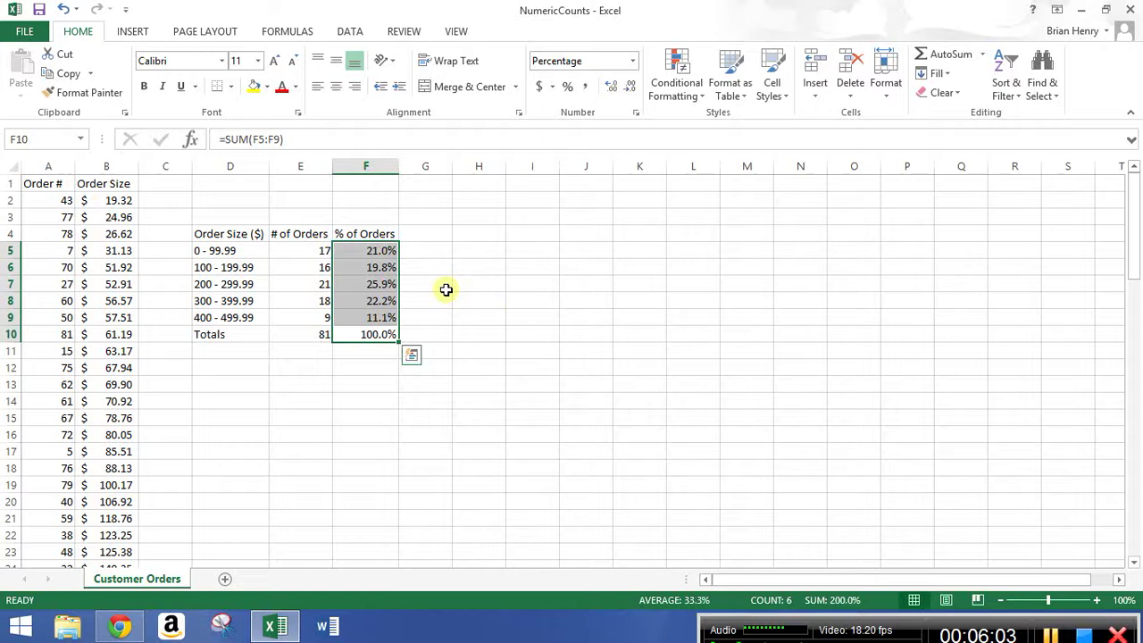
Apply outside borders to the whole frequency table D4:F10 and to its range rows D5:F9
mouse_move(375, 234)
mouse_down()
mouse_move(237, 215)
mouse_move(232, 346)
mouse_move(339, 344)
mouse_move(373, 265)
mouse_move(369, 239)
mouse_up()
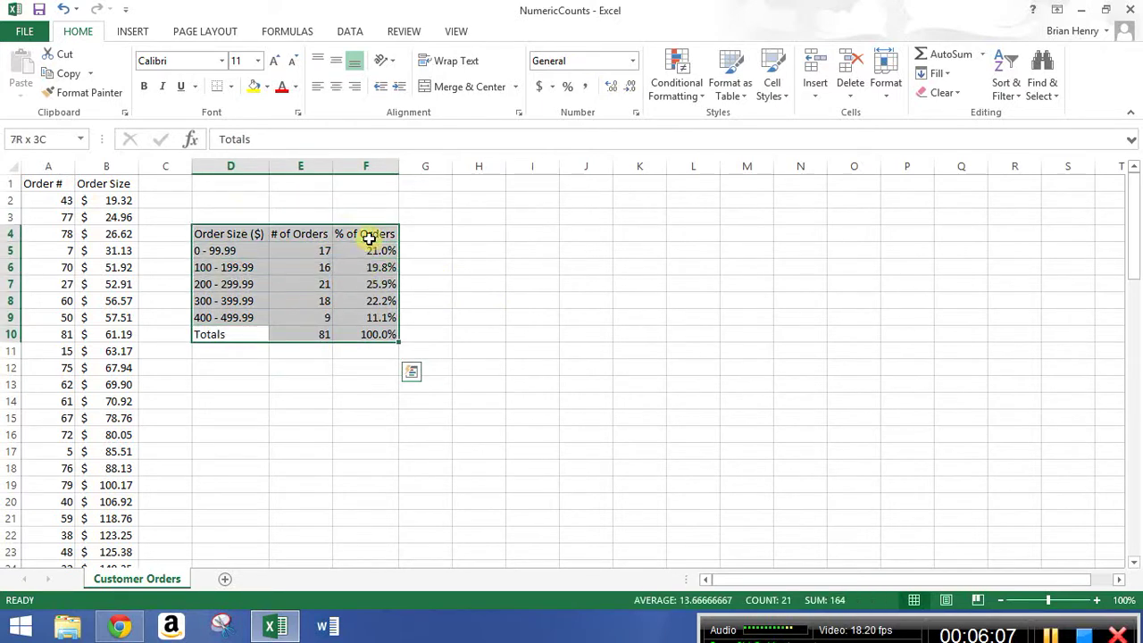
click(230, 87)
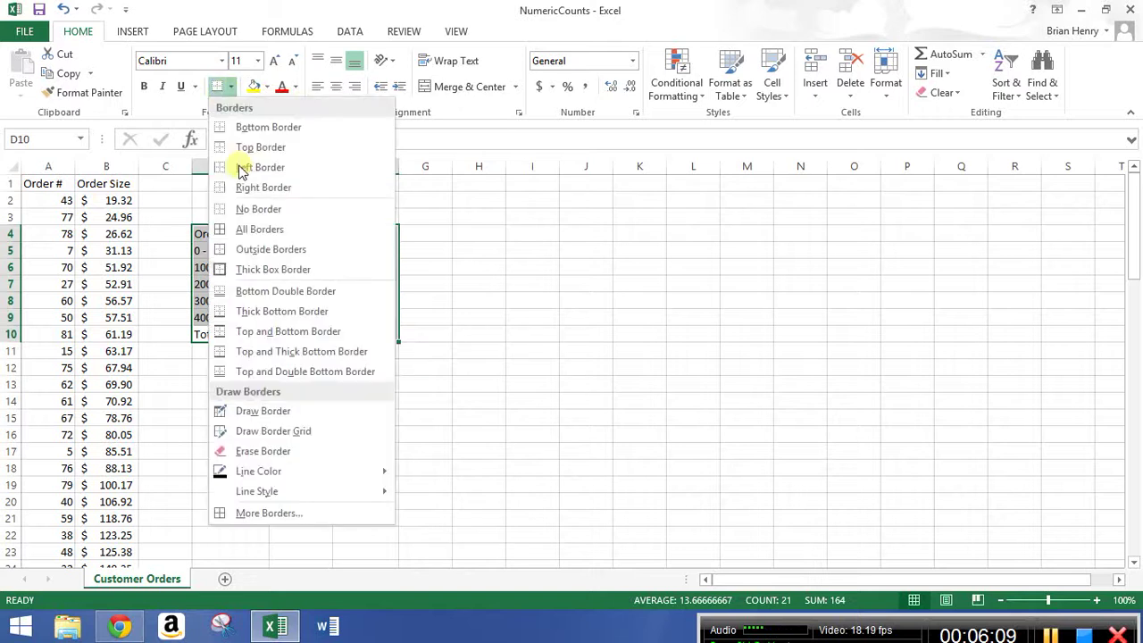
click(224, 249)
drag(232, 250, 375, 317)
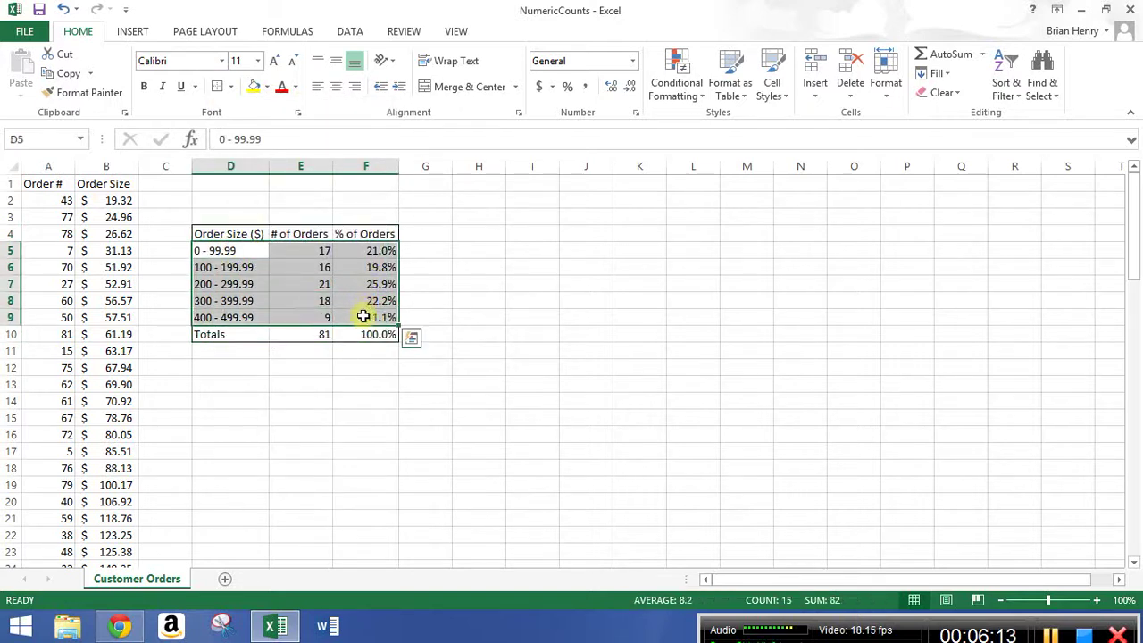
click(223, 87)
click(615, 304)
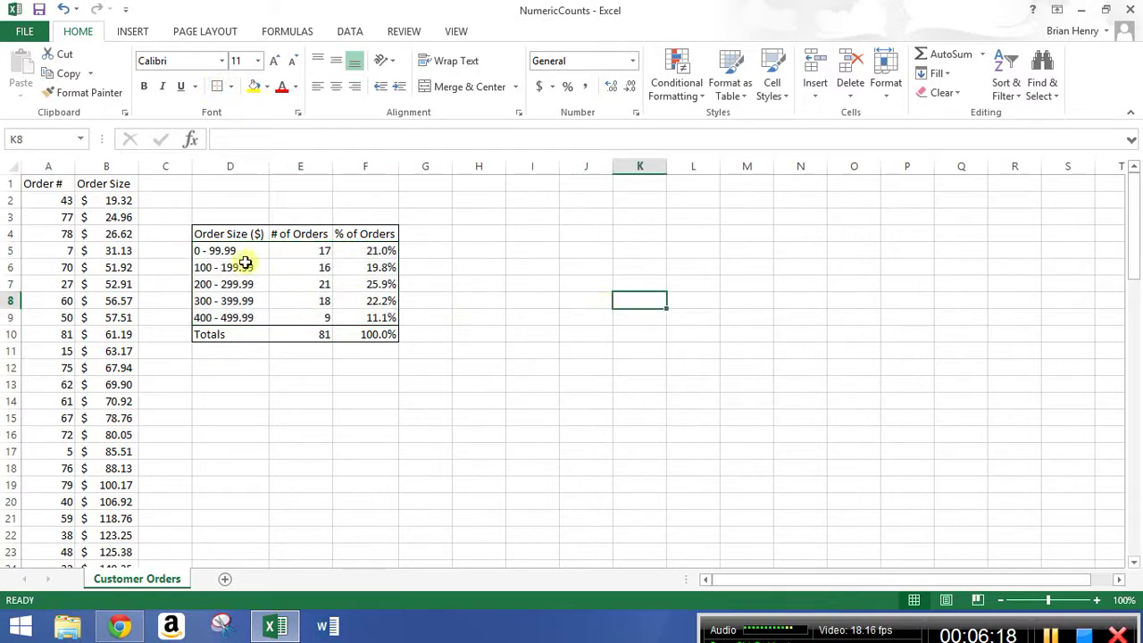
drag(236, 252, 239, 320)
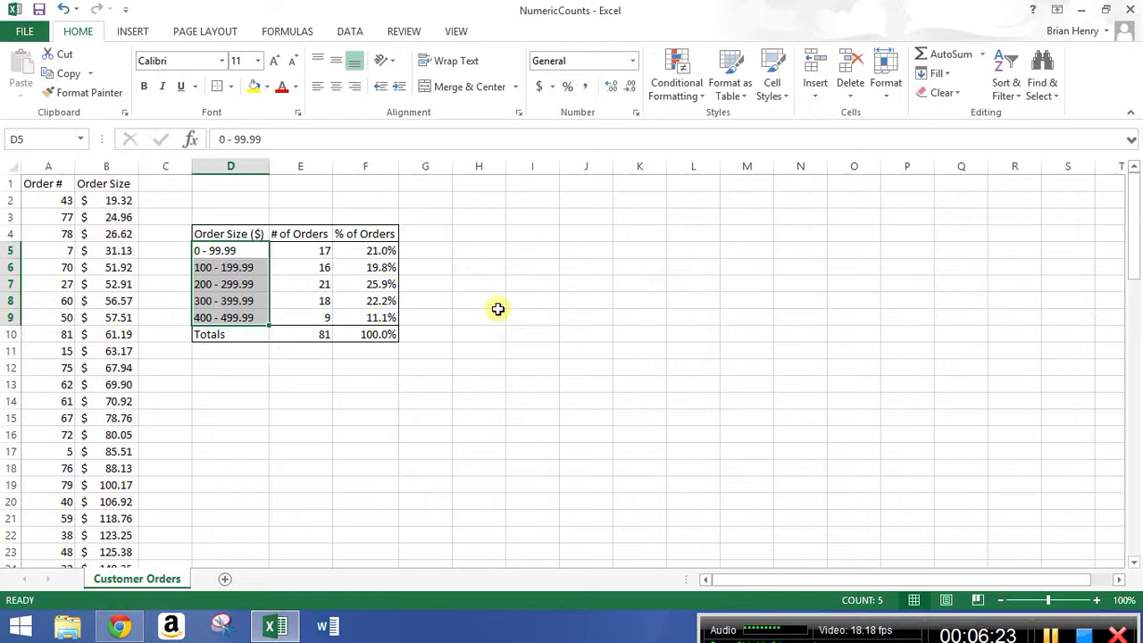
click(304, 399)
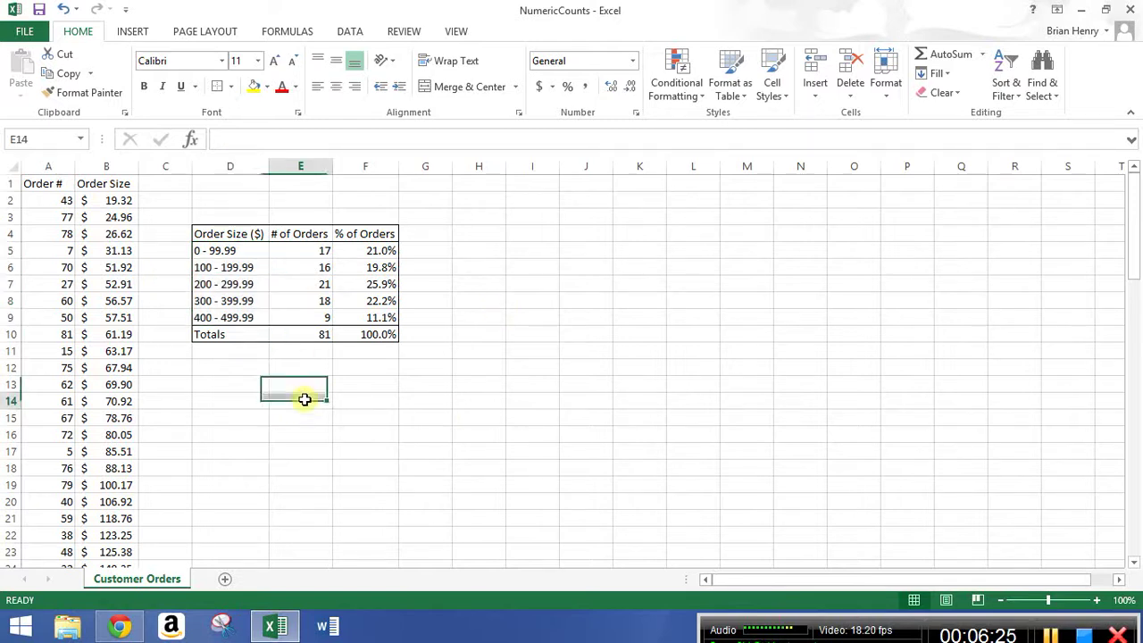